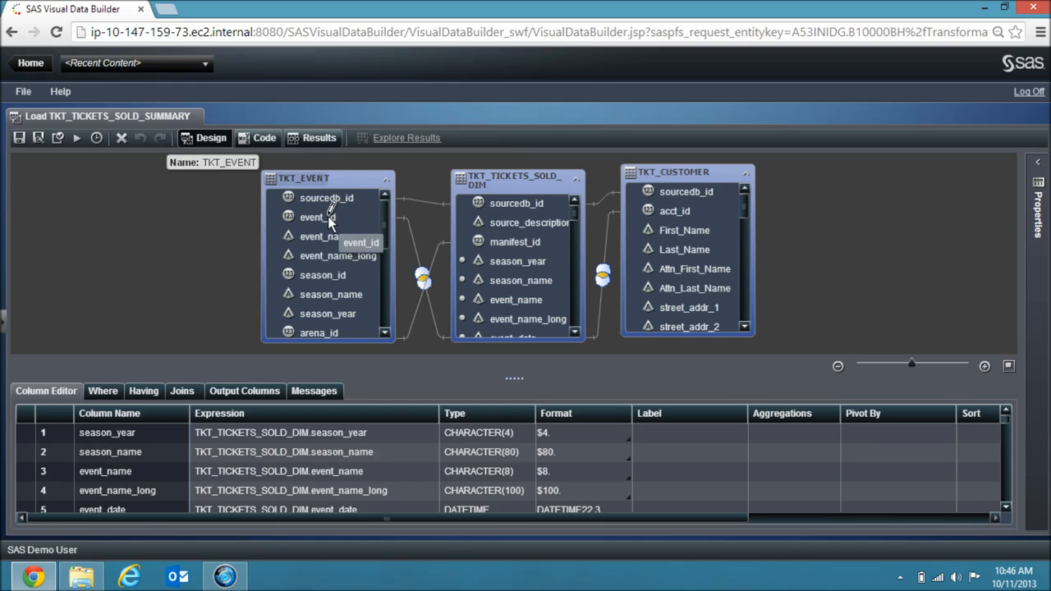
Step: Join the sourcedb_id column of TKT_EVENT to sourcedb_id in TKT_TICKETS_SOLD_DIM and open the options of that join
{"action": "left_click", "coordinate": [367, 198]}
{"action": "left_click_drag", "start_coordinate": [366, 196], "coordinate": [471, 211]}
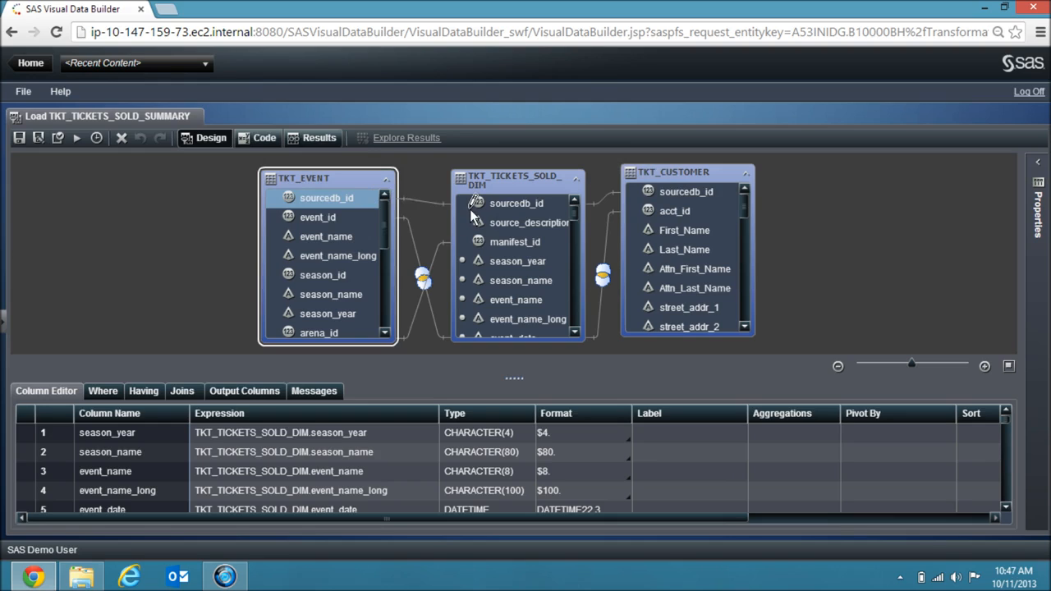
{"action": "left_click_drag", "start_coordinate": [470, 210], "coordinate": [469, 209]}
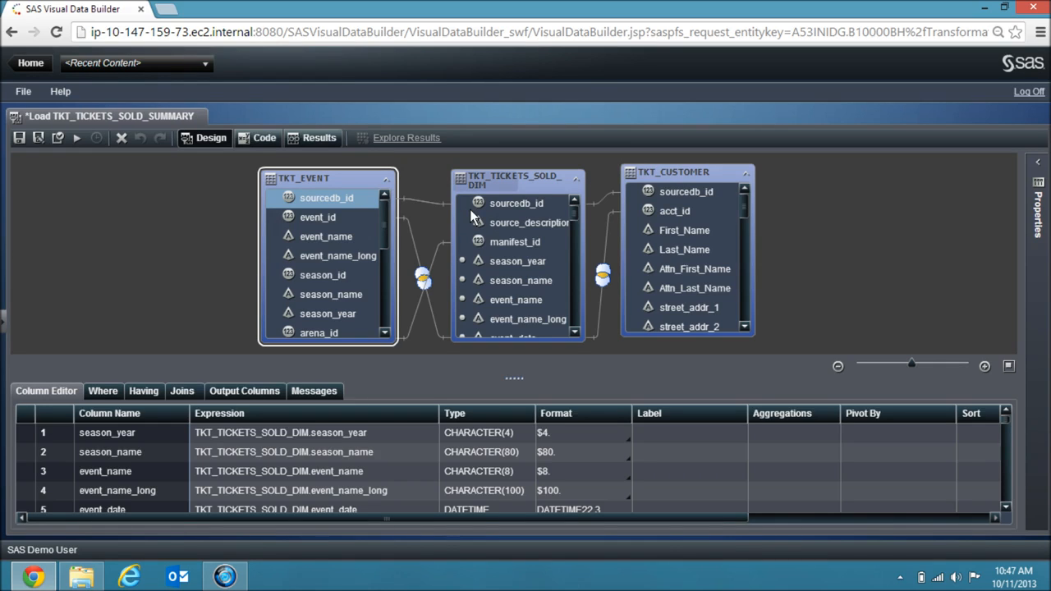
{"action": "right_click", "coordinate": [425, 202]}
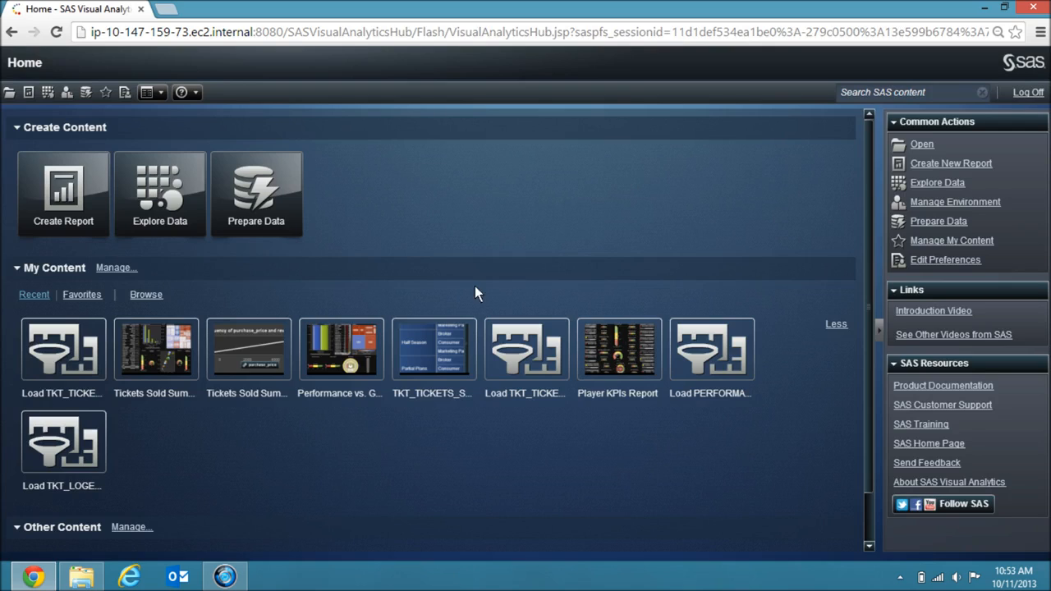
Step: Start exploring data and review the data source details of the tickets sold summary table
{"action": "left_click", "coordinate": [186, 194]}
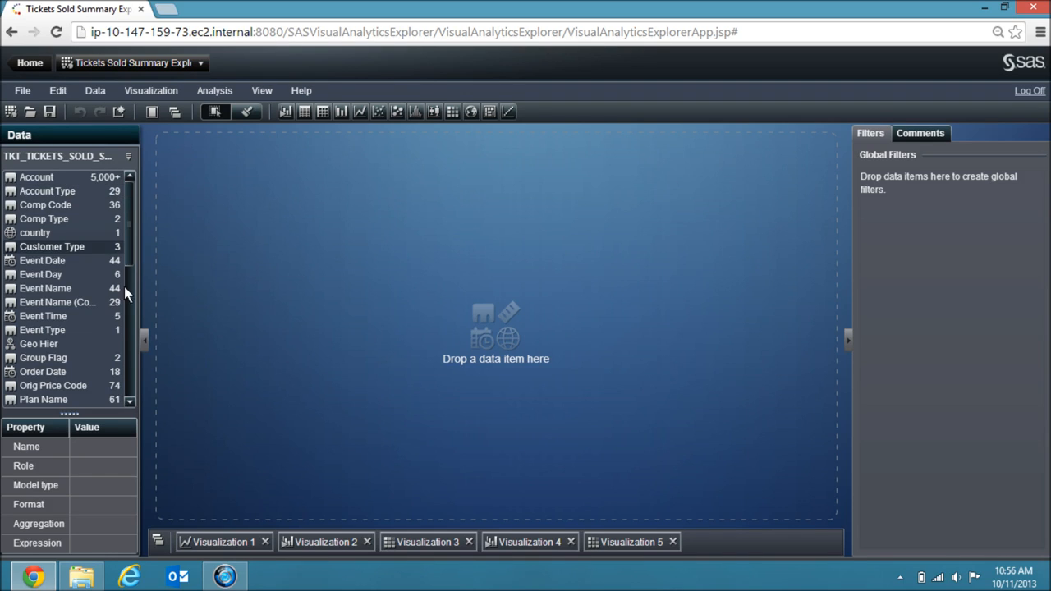
{"action": "mouse_move", "coordinate": [122, 303]}
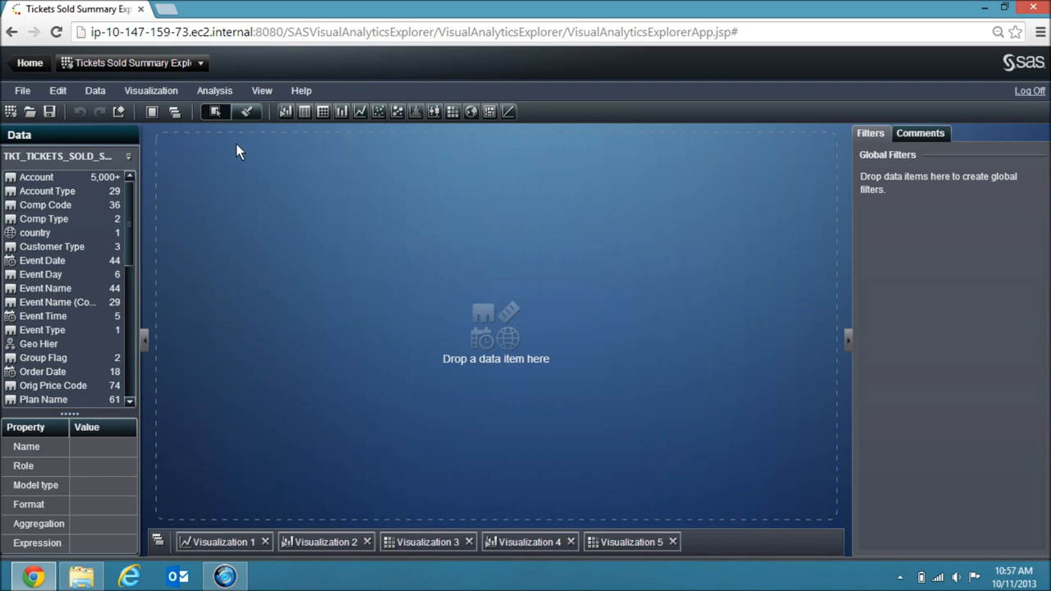
{"action": "left_click", "coordinate": [95, 92]}
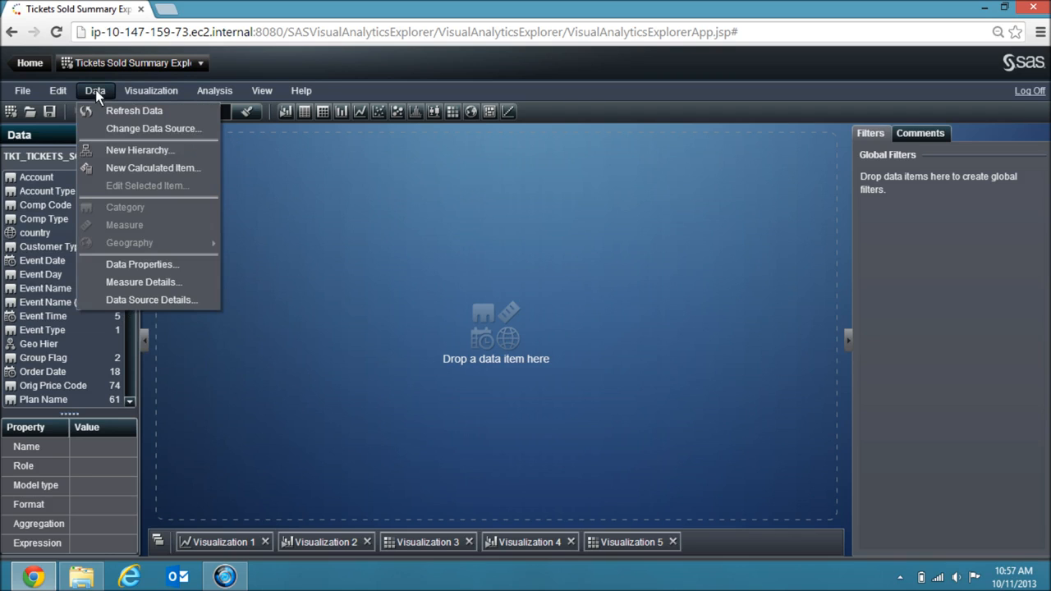
{"action": "left_click", "coordinate": [132, 301]}
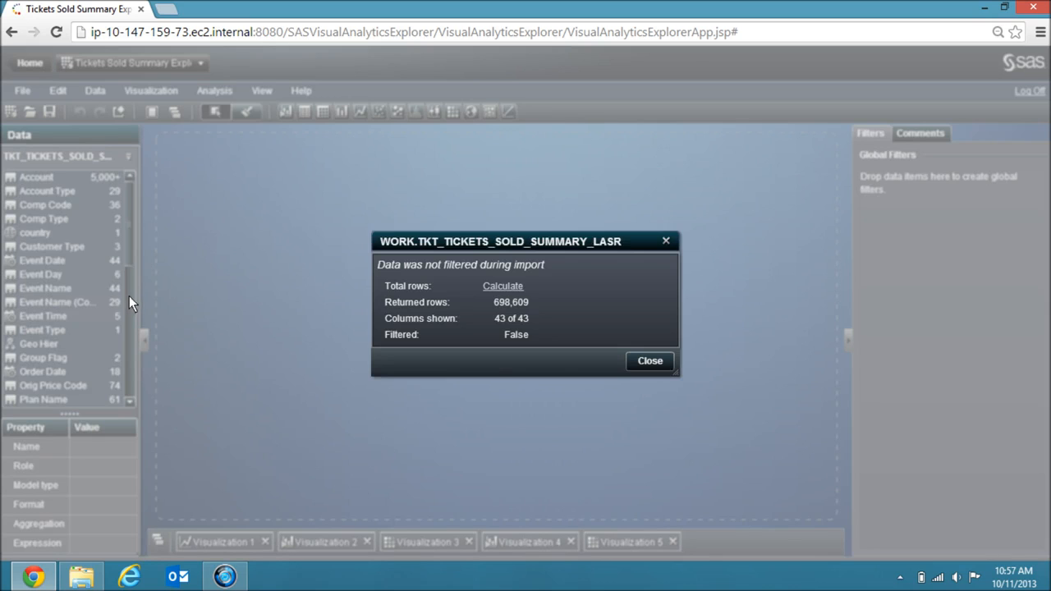
{"action": "left_click", "coordinate": [629, 360]}
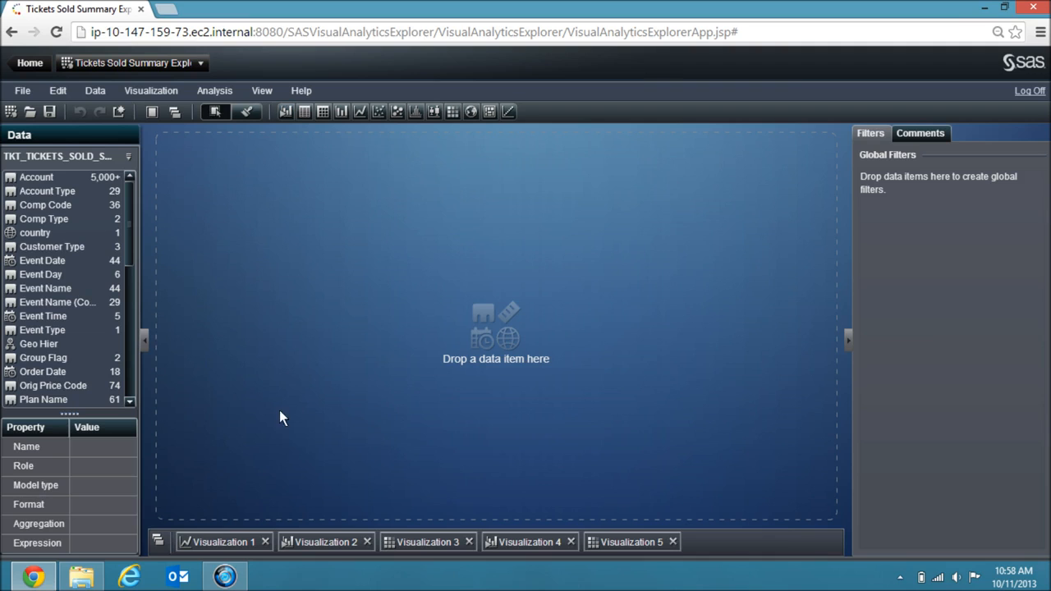
Step: Create a correlation matrix from all measures from arena_fee through total_season_events
{"action": "left_click_drag", "start_coordinate": [128, 249], "coordinate": [138, 400]}
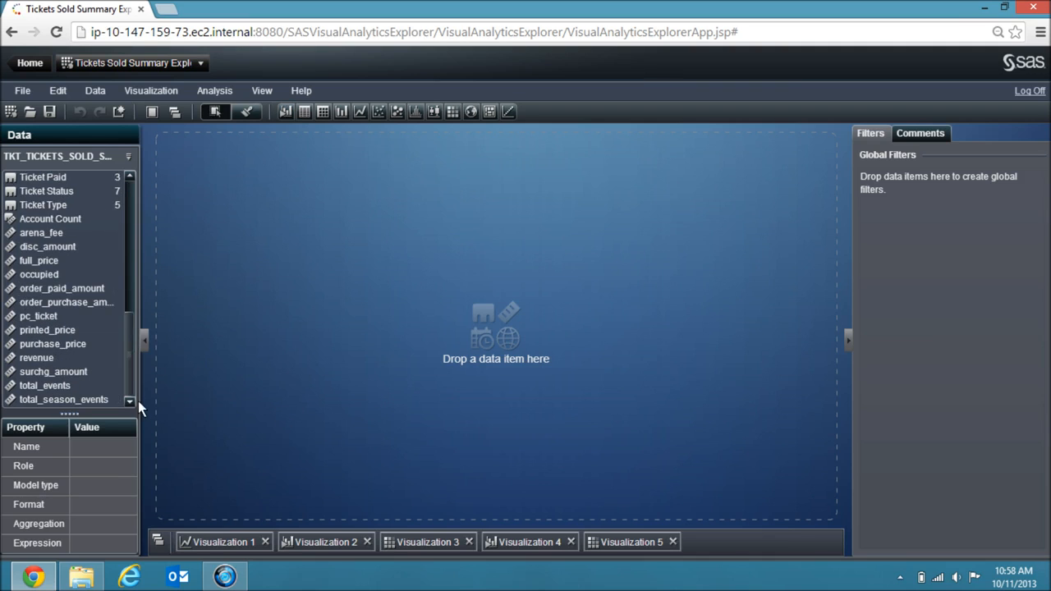
{"action": "left_click", "coordinate": [37, 234]}
{"action": "left_click", "coordinate": [57, 400], "text": "shift"}
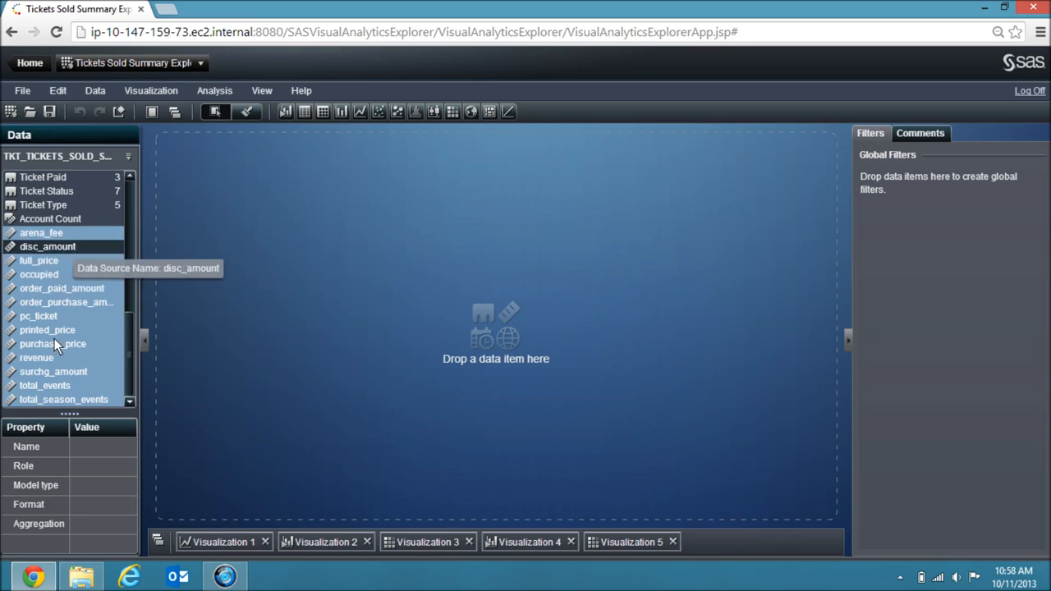
{"action": "left_click_drag", "start_coordinate": [56, 240], "coordinate": [351, 205]}
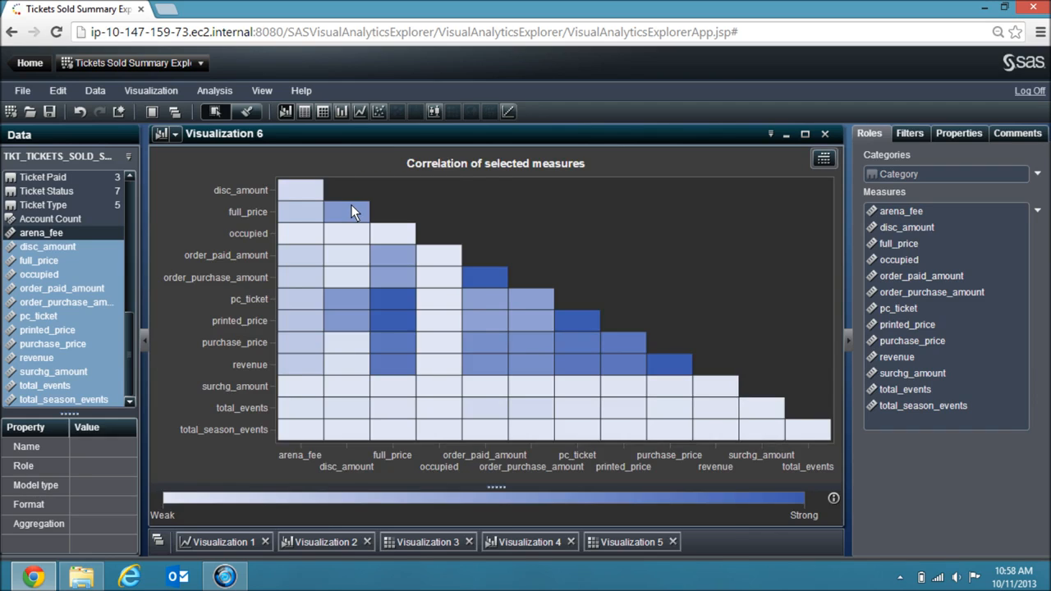
Step: Inspect the correlation cells and open the detailed plot for the pc_ticket and printed_price pair
{"action": "mouse_move", "coordinate": [351, 211]}
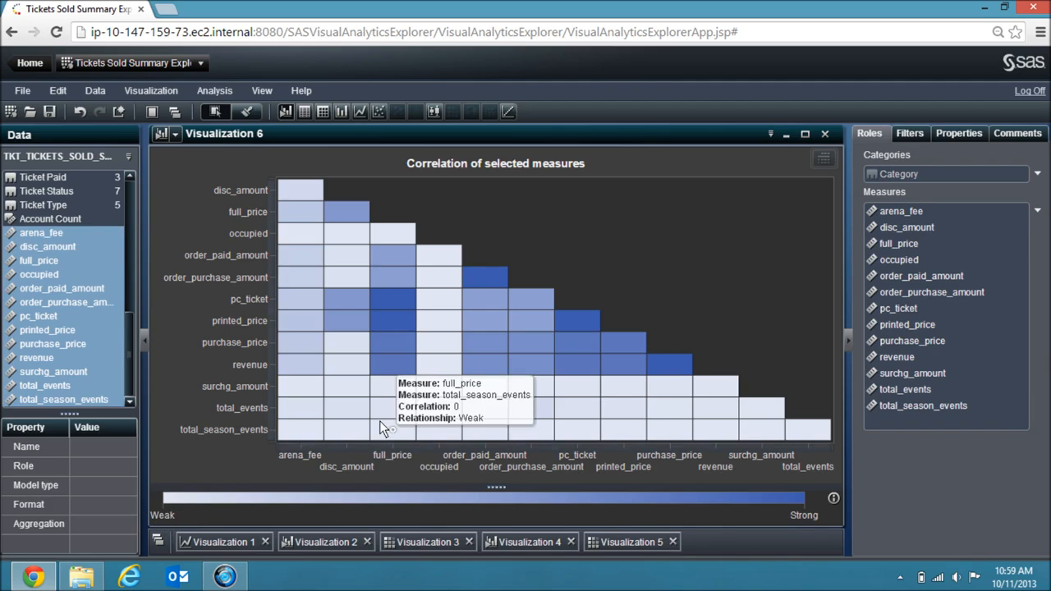
{"action": "mouse_move", "coordinate": [580, 319]}
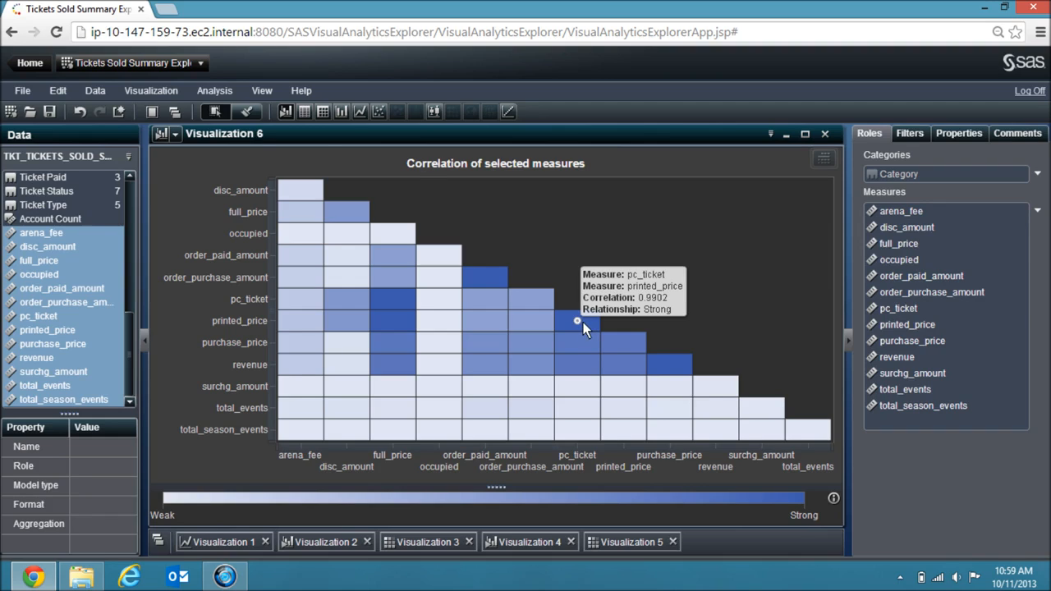
{"action": "left_click", "coordinate": [583, 322]}
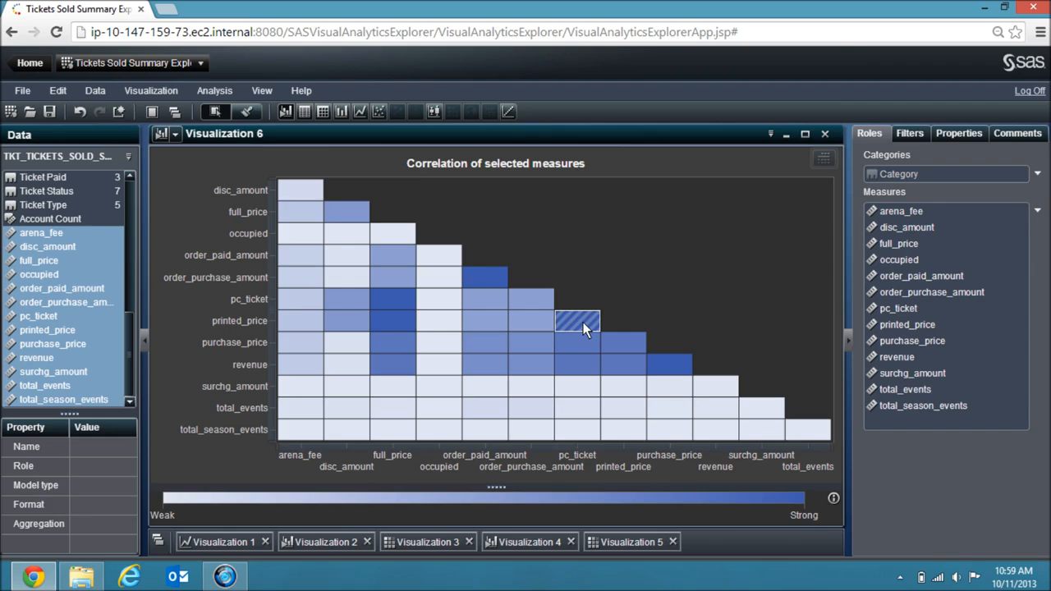
{"action": "double_click", "coordinate": [583, 324]}
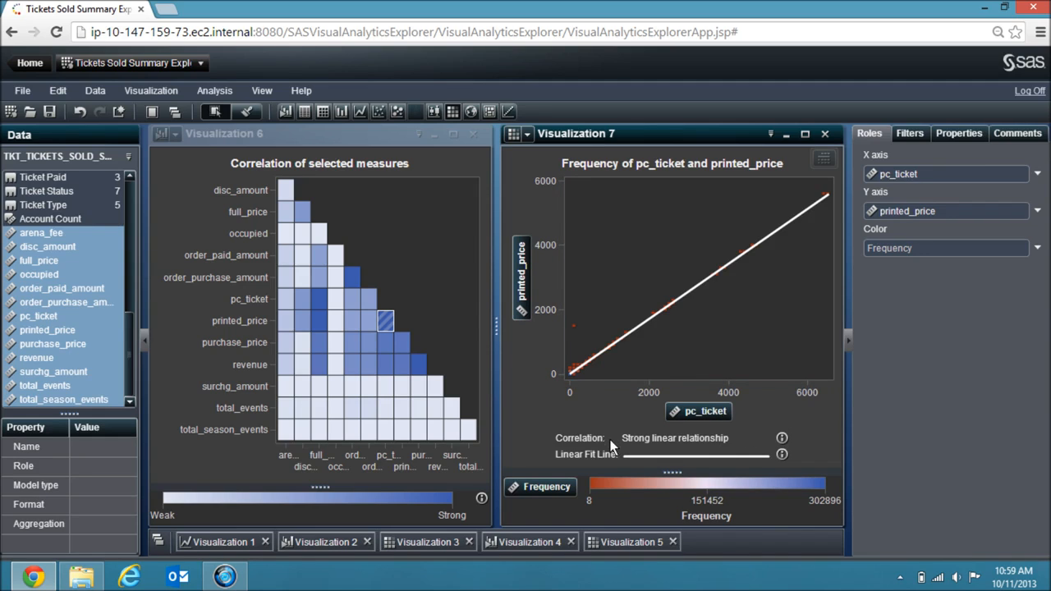
Step: Read the explanation of the correlation between pc_ticket and printed_price
{"action": "left_click", "coordinate": [782, 442]}
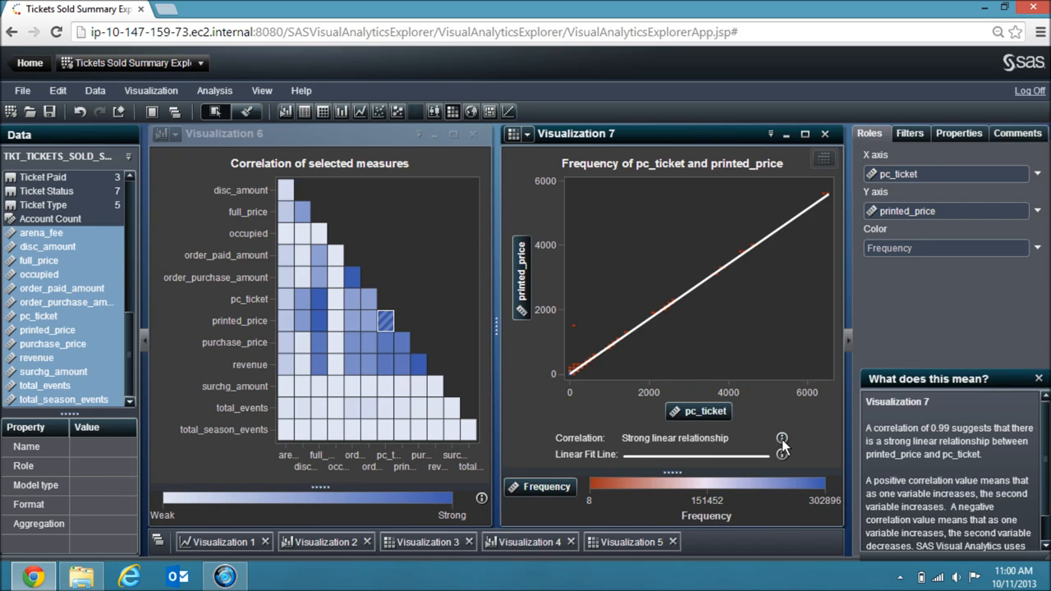
{"action": "left_click_drag", "start_coordinate": [1046, 470], "coordinate": [1046, 506]}
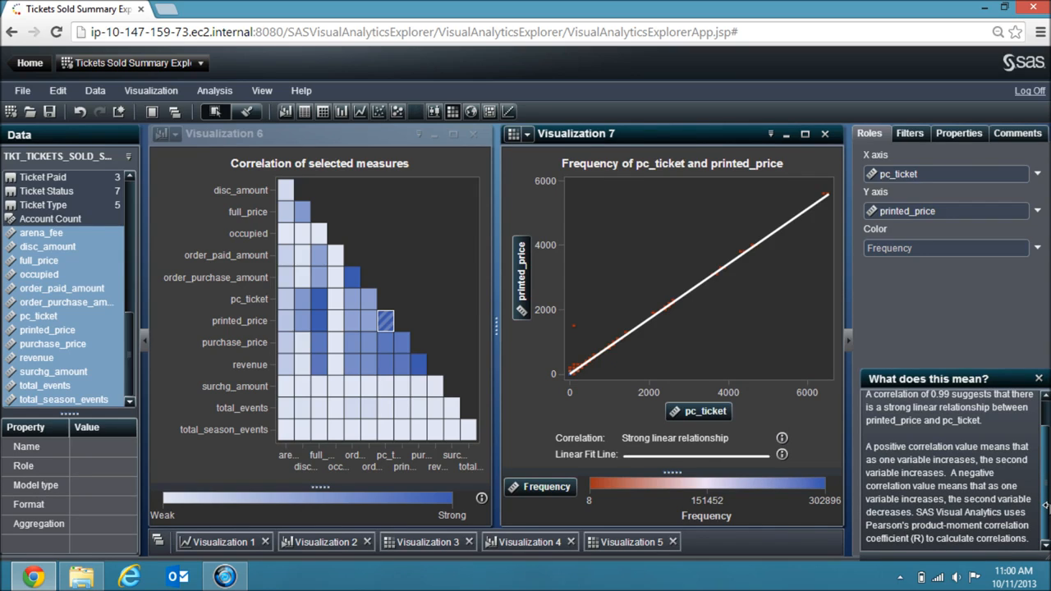
{"action": "left_click_drag", "start_coordinate": [1046, 506], "coordinate": [1046, 473]}
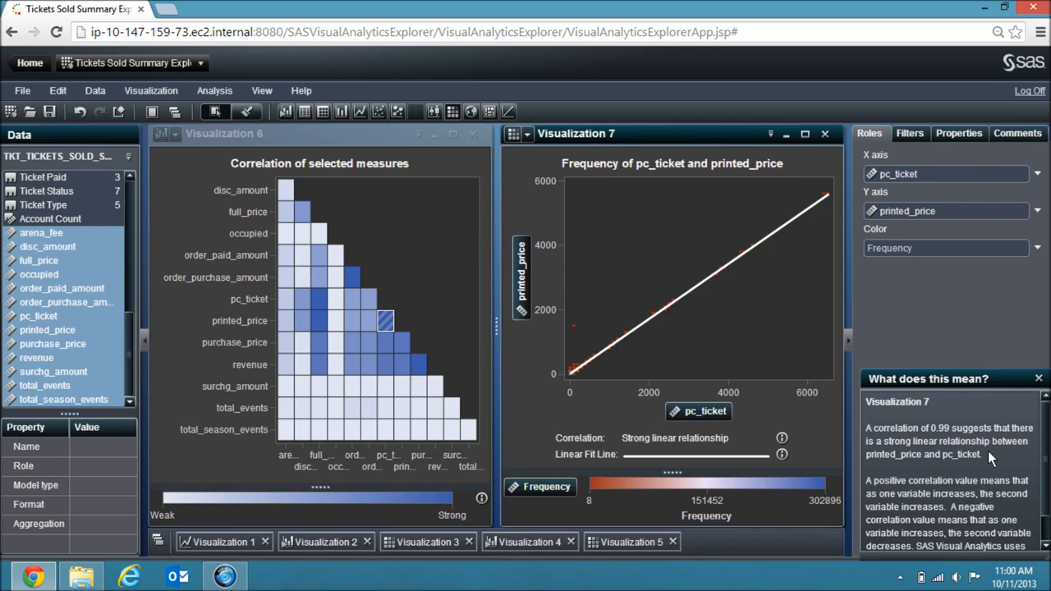
{"action": "scroll", "coordinate": [966, 509], "scroll_direction": "down", "scroll_amount": 1}
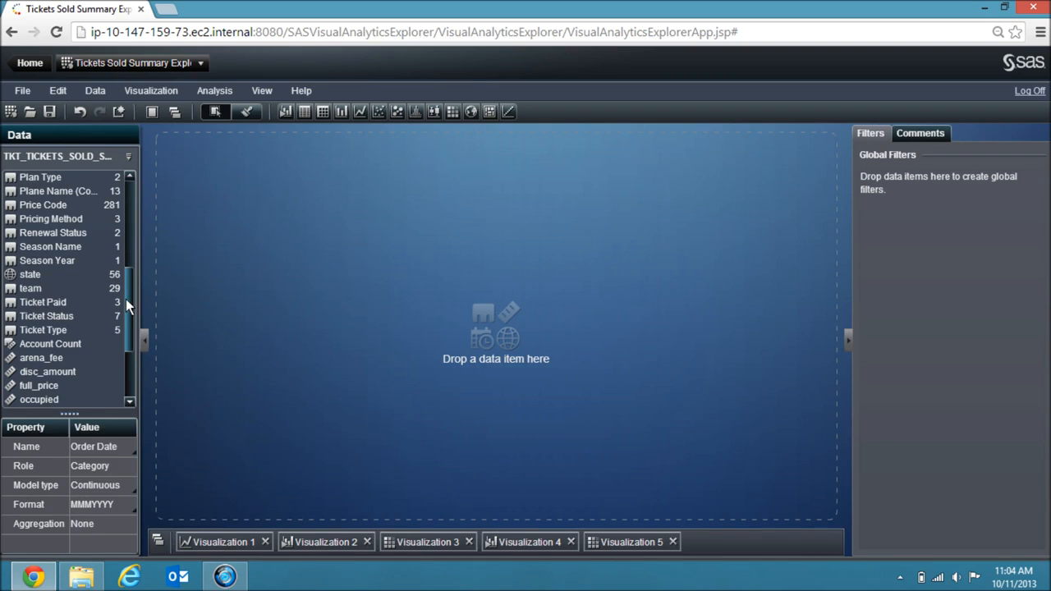
Step: Create a new visualization of revenue by Order Date
{"action": "left_click_drag", "start_coordinate": [128, 303], "coordinate": [127, 270]}
{"action": "left_click_drag", "start_coordinate": [60, 219], "coordinate": [321, 287]}
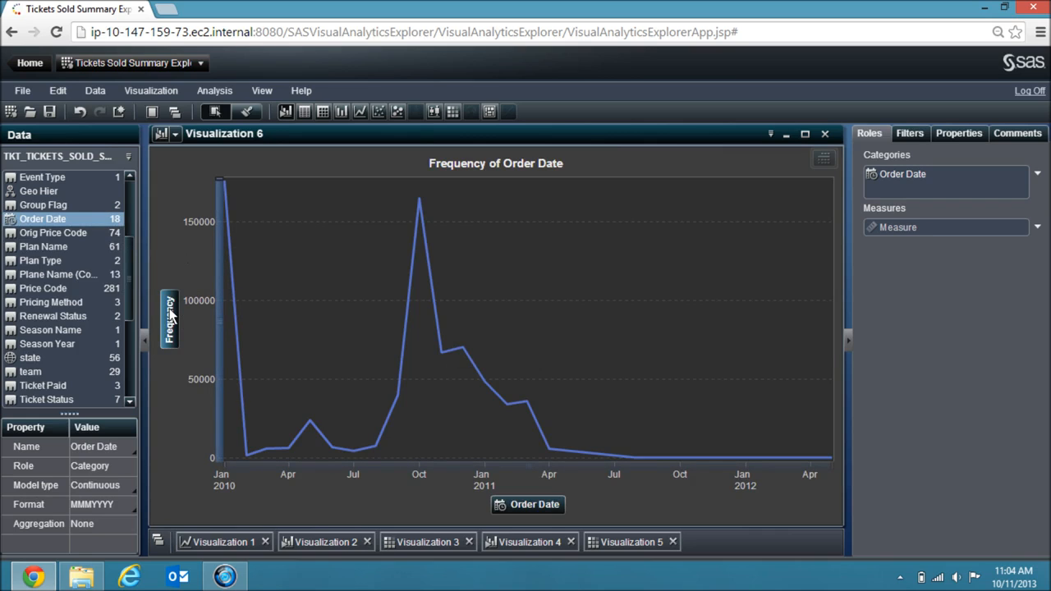
{"action": "left_click", "coordinate": [127, 353]}
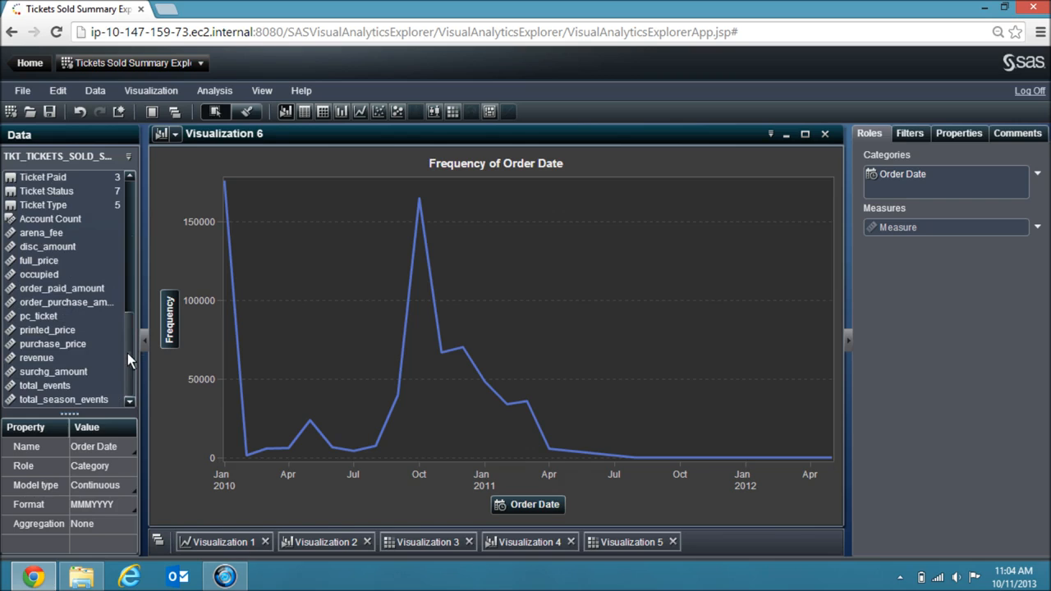
{"action": "left_click", "coordinate": [36, 362]}
{"action": "left_click_drag", "start_coordinate": [37, 361], "coordinate": [167, 336]}
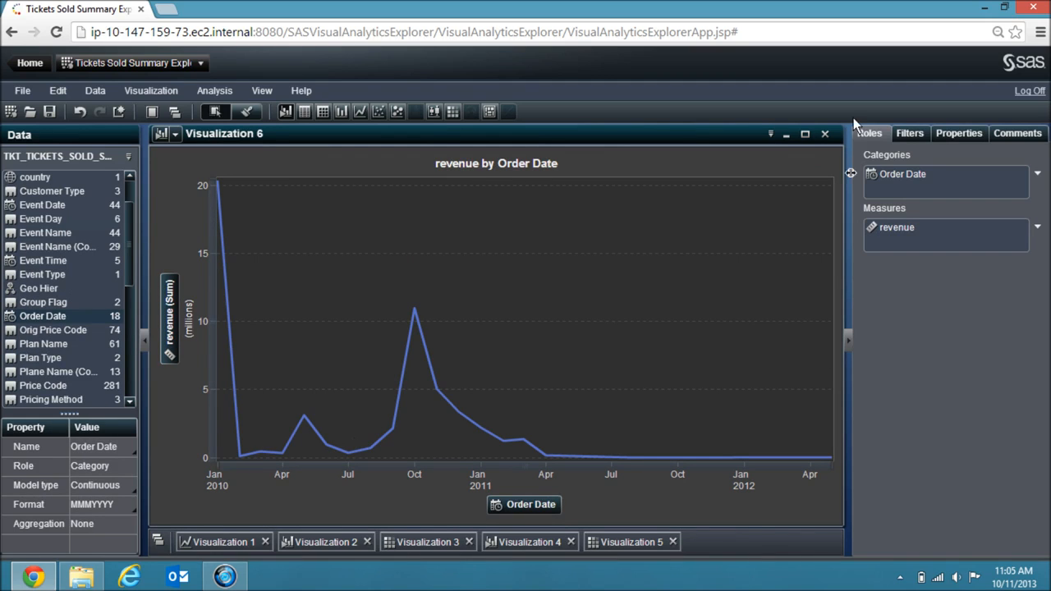
Step: Add a local filter on Order Date and limit its range to Jan2010 through Dec2010
{"action": "left_click", "coordinate": [908, 131]}
{"action": "left_click_drag", "start_coordinate": [32, 318], "coordinate": [895, 431]}
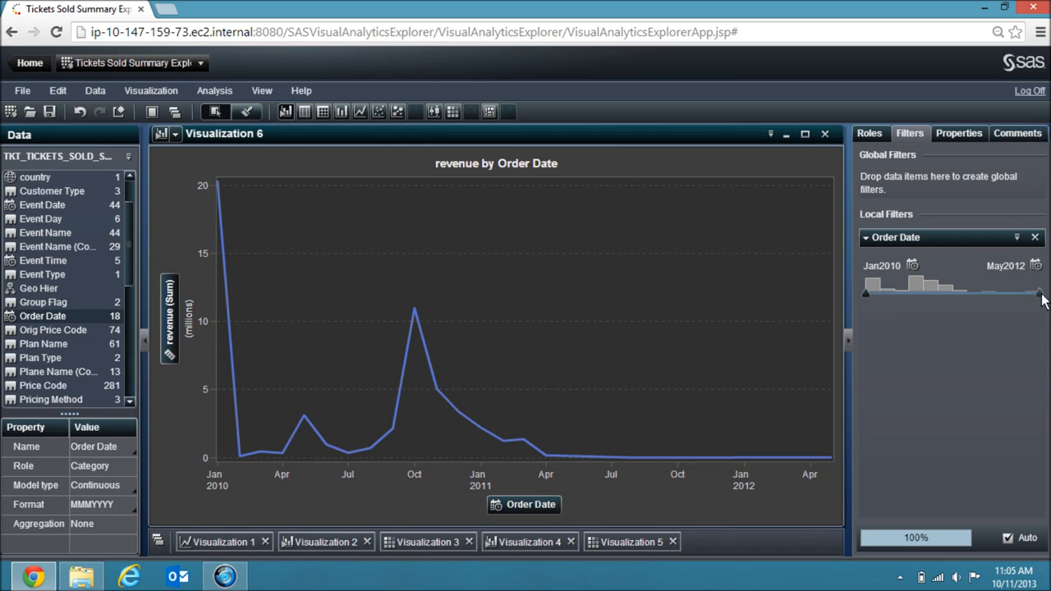
{"action": "left_click_drag", "start_coordinate": [1040, 297], "coordinate": [939, 296]}
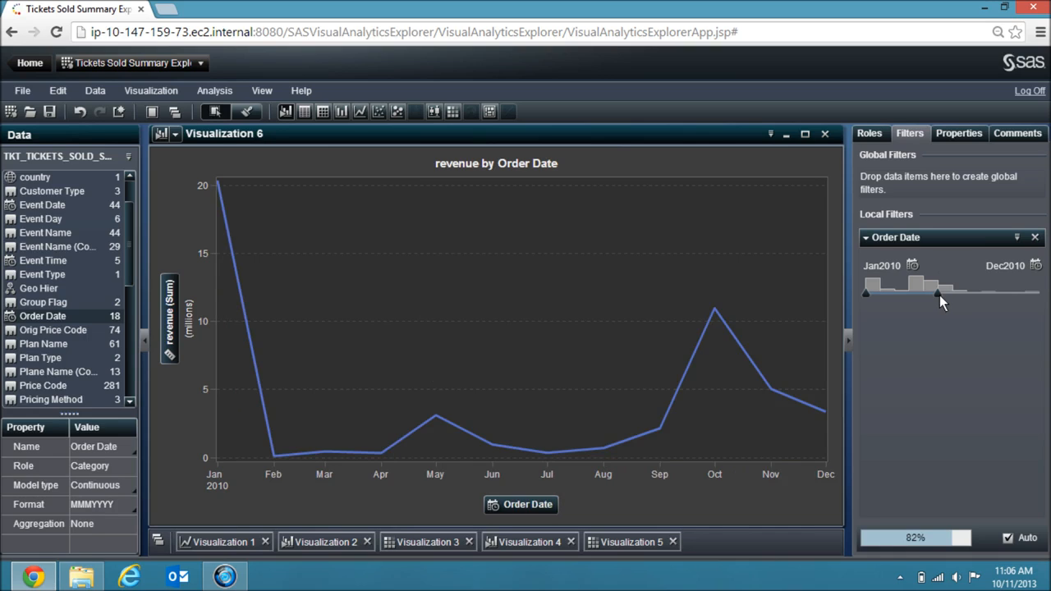
Step: Show a forecast on the revenue by Order Date chart and display the explanation of it
{"action": "right_click", "coordinate": [629, 308]}
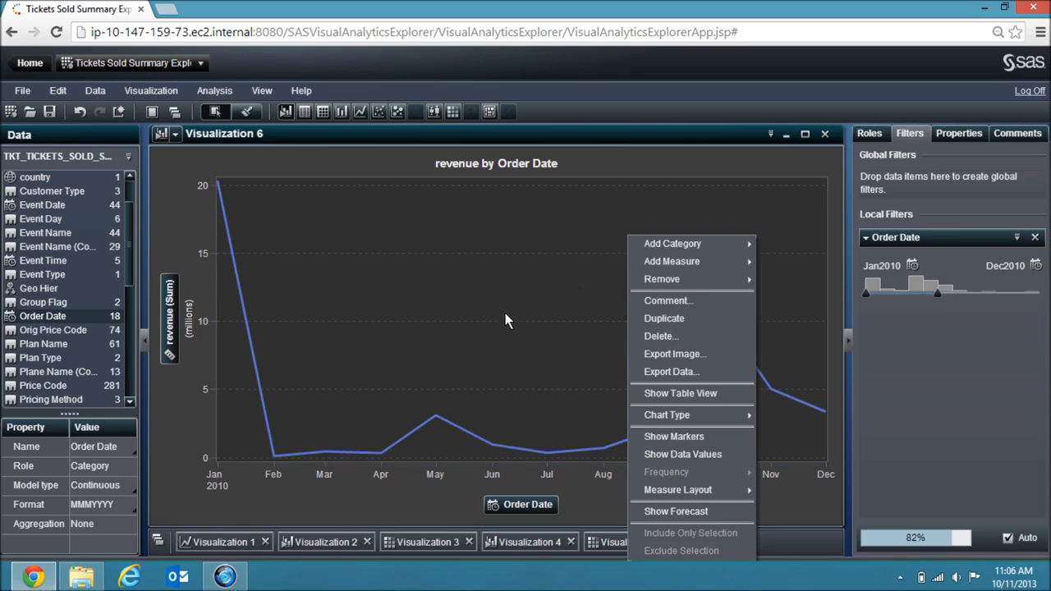
{"action": "left_click", "coordinate": [699, 514]}
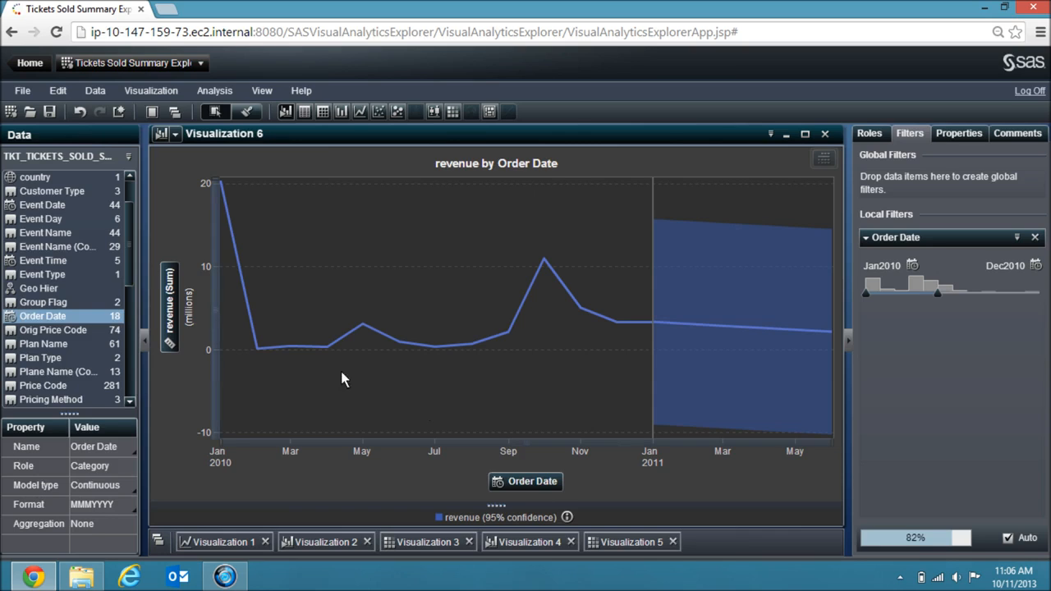
{"action": "left_click", "coordinate": [565, 517]}
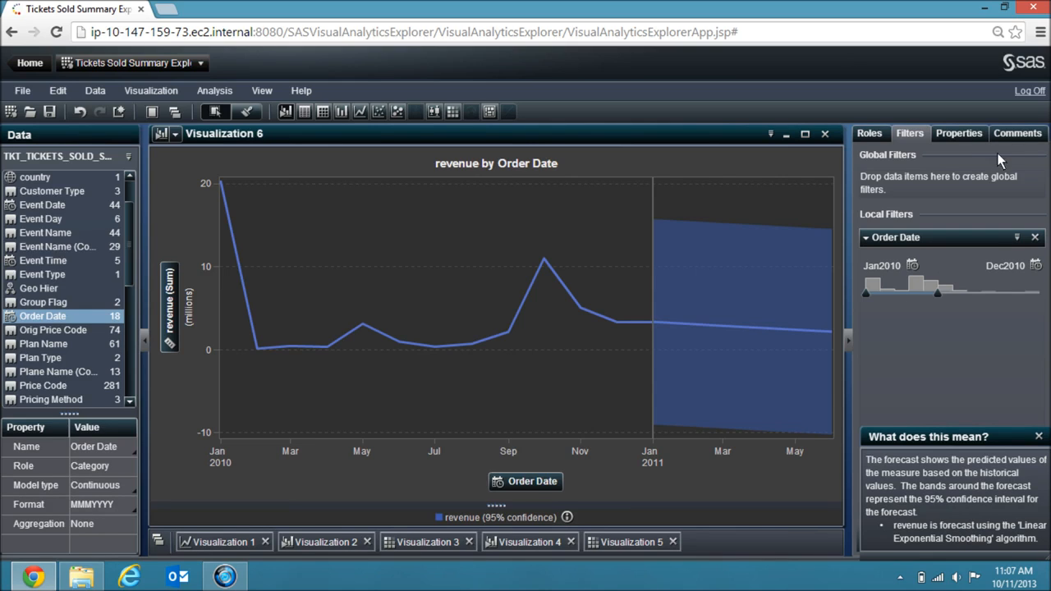
Step: Dismiss the forecast explanation and set the forecasting duration to 12 intervals
{"action": "left_click", "coordinate": [975, 135]}
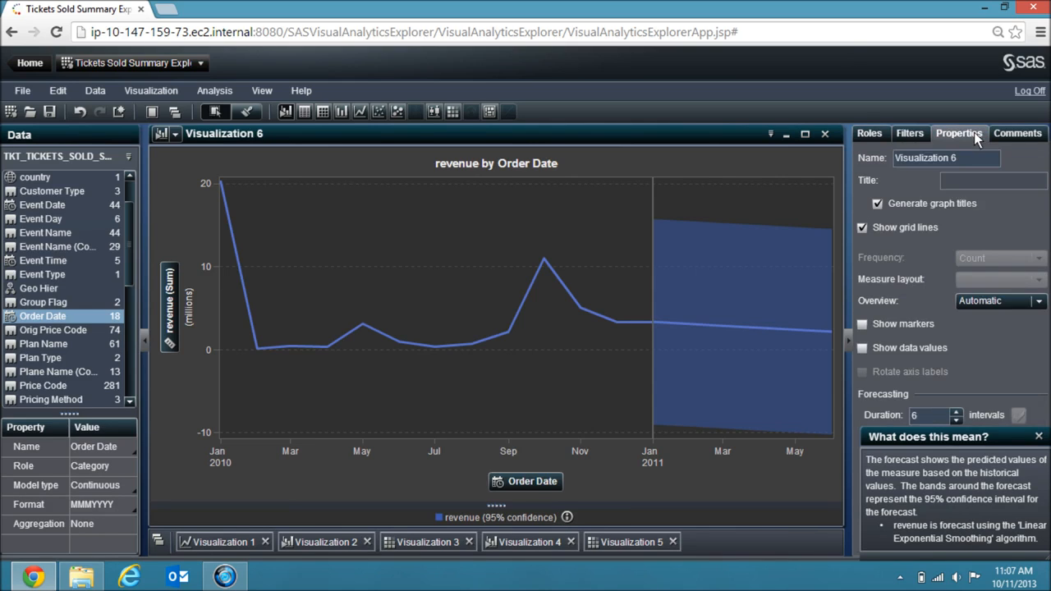
{"action": "left_click", "coordinate": [1039, 437]}
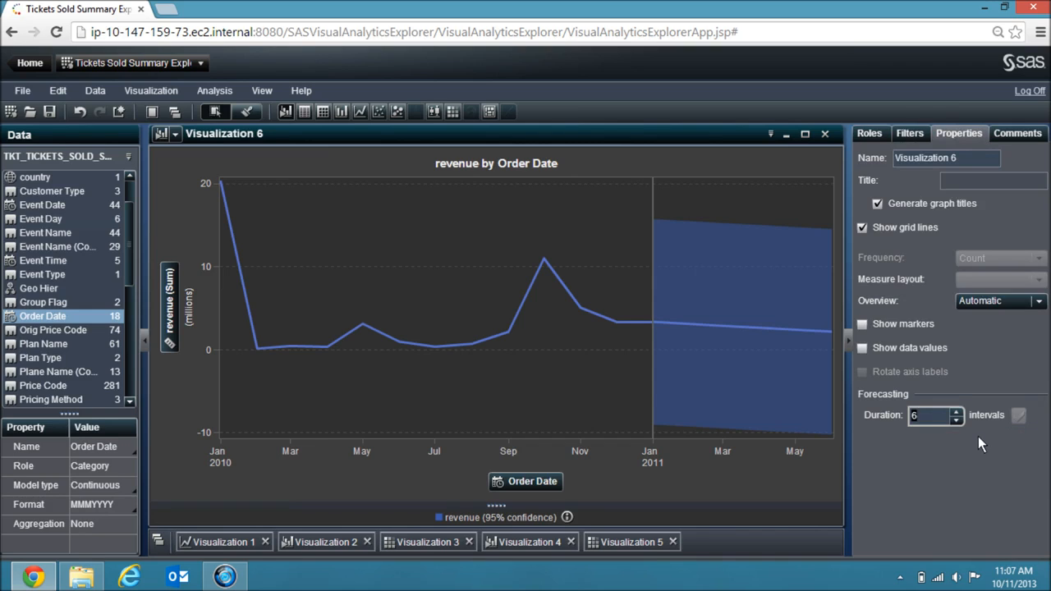
{"action": "type", "text": "12"}
{"action": "key", "text": "Return"}
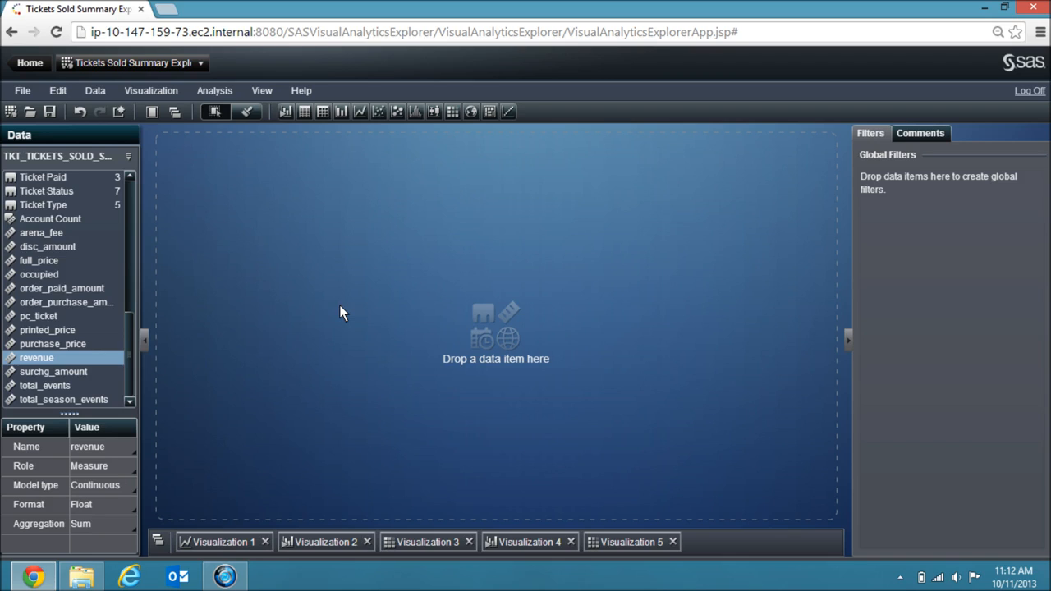
Step: Check the geography classification options of the state item and plot state on a map in a new visualization
{"action": "left_click", "coordinate": [131, 211]}
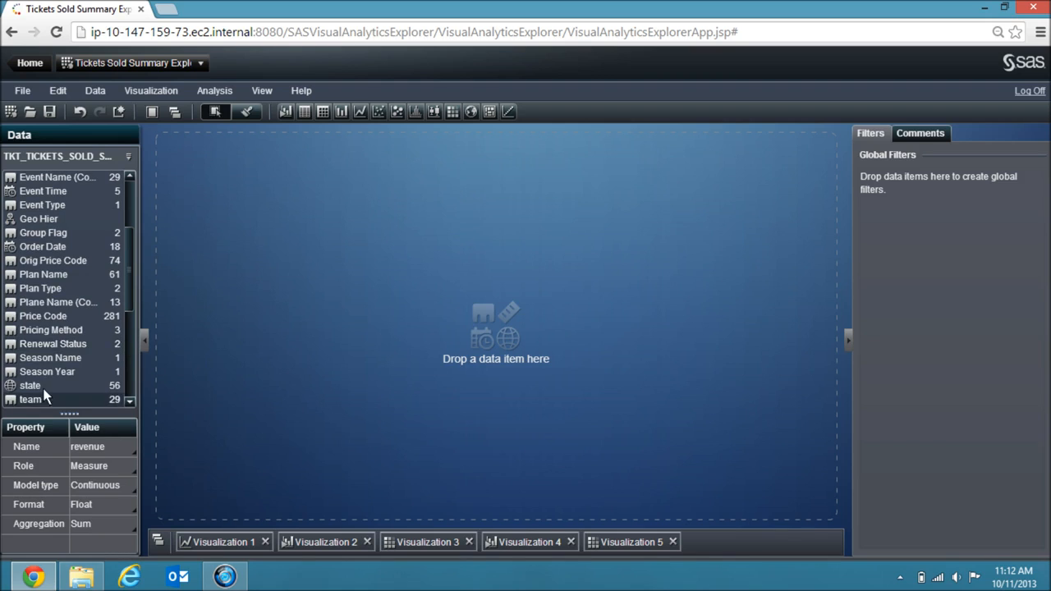
{"action": "left_click", "coordinate": [119, 389]}
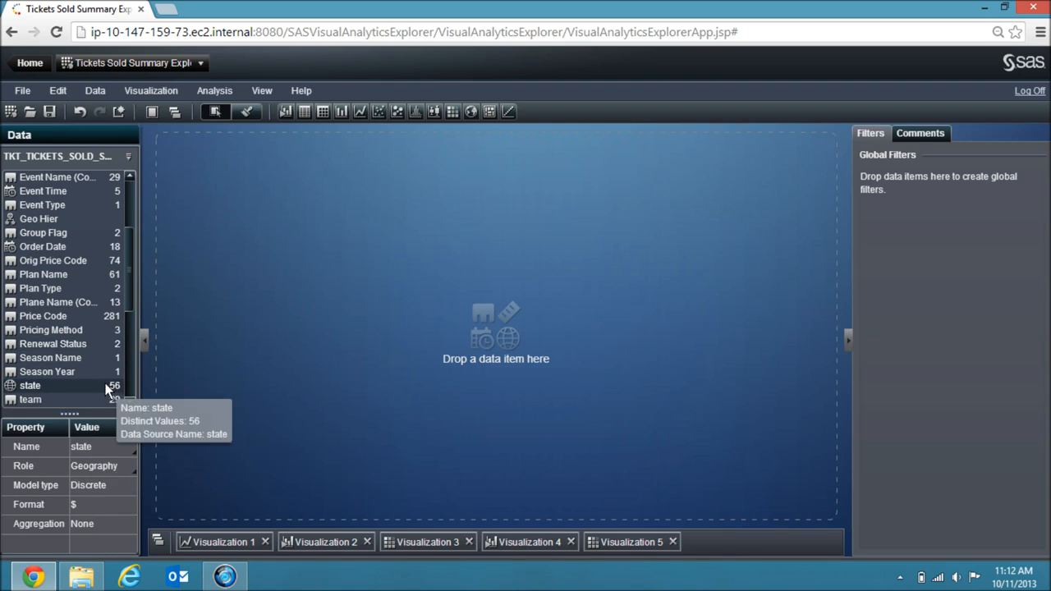
{"action": "right_click", "coordinate": [108, 390]}
{"action": "mouse_move", "coordinate": [193, 532]}
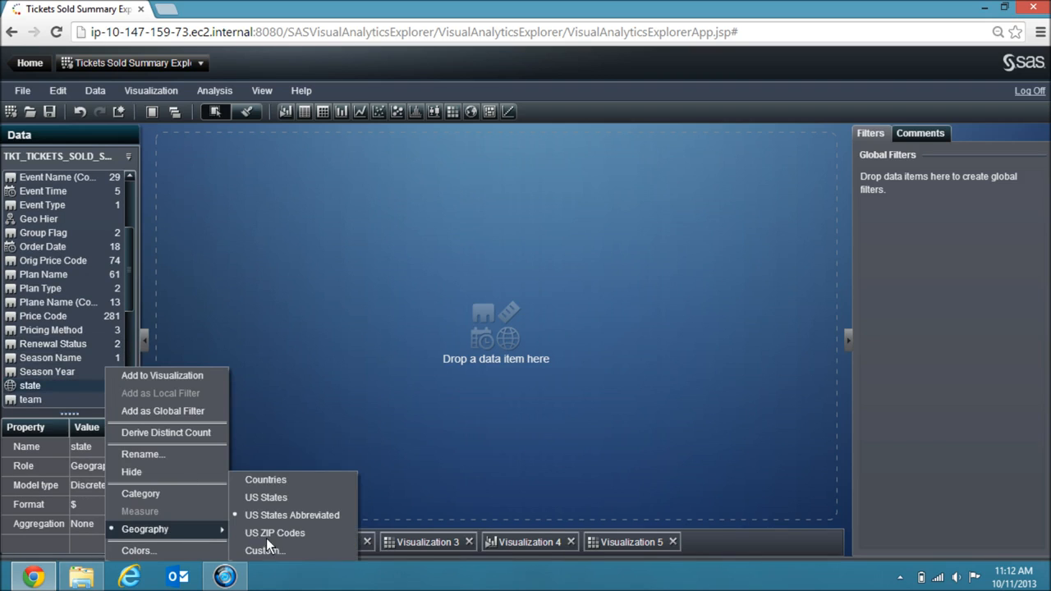
{"action": "left_click", "coordinate": [289, 380]}
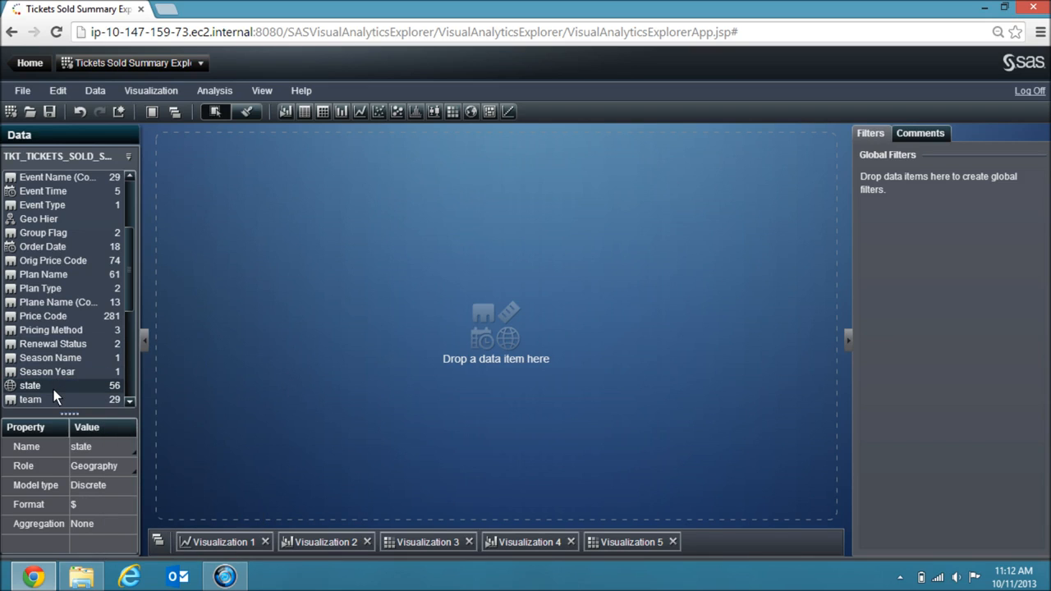
{"action": "left_click_drag", "start_coordinate": [226, 323], "coordinate": [465, 176]}
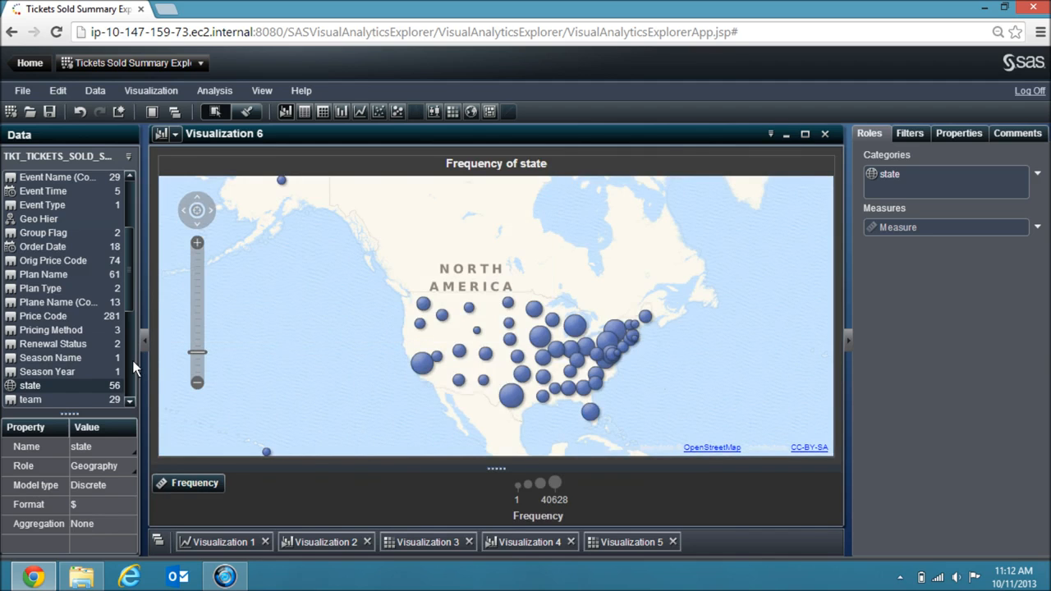
Step: Add revenue and Account Count as measures on the state map to set the bubbles' size and color
{"action": "scroll", "coordinate": [105, 373], "scroll_direction": "down", "scroll_amount": 5}
{"action": "left_click", "coordinate": [37, 359]}
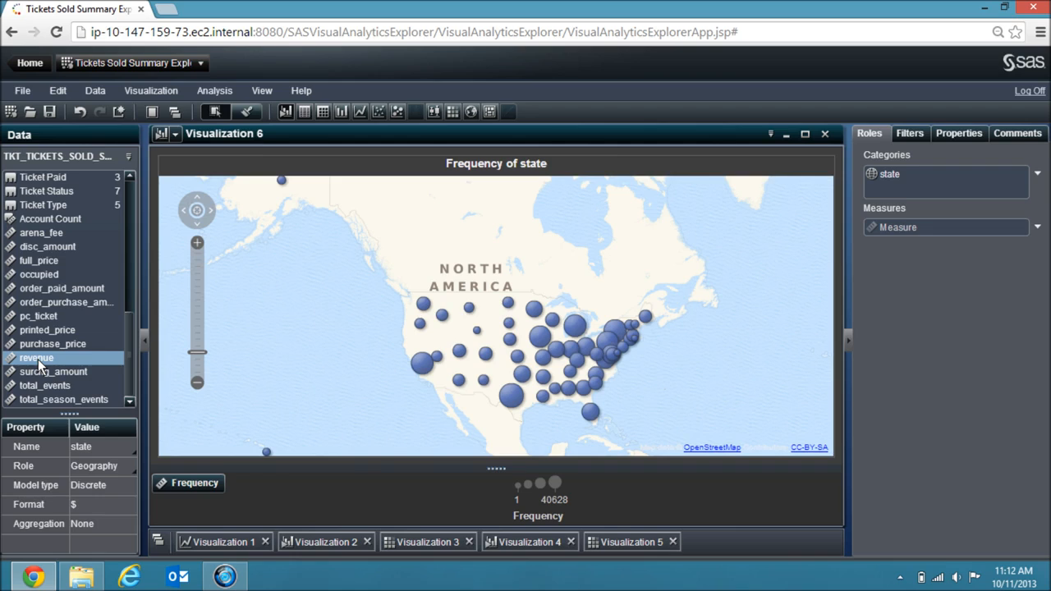
{"action": "left_click_drag", "start_coordinate": [38, 358], "coordinate": [173, 486]}
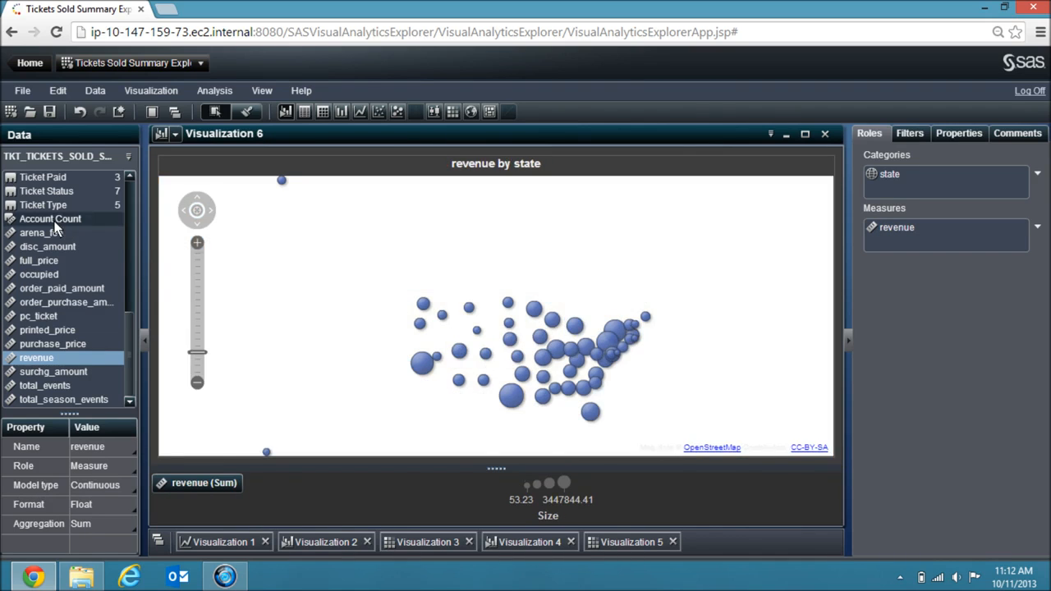
{"action": "left_click", "coordinate": [54, 221]}
{"action": "left_click_drag", "start_coordinate": [55, 221], "coordinate": [495, 347]}
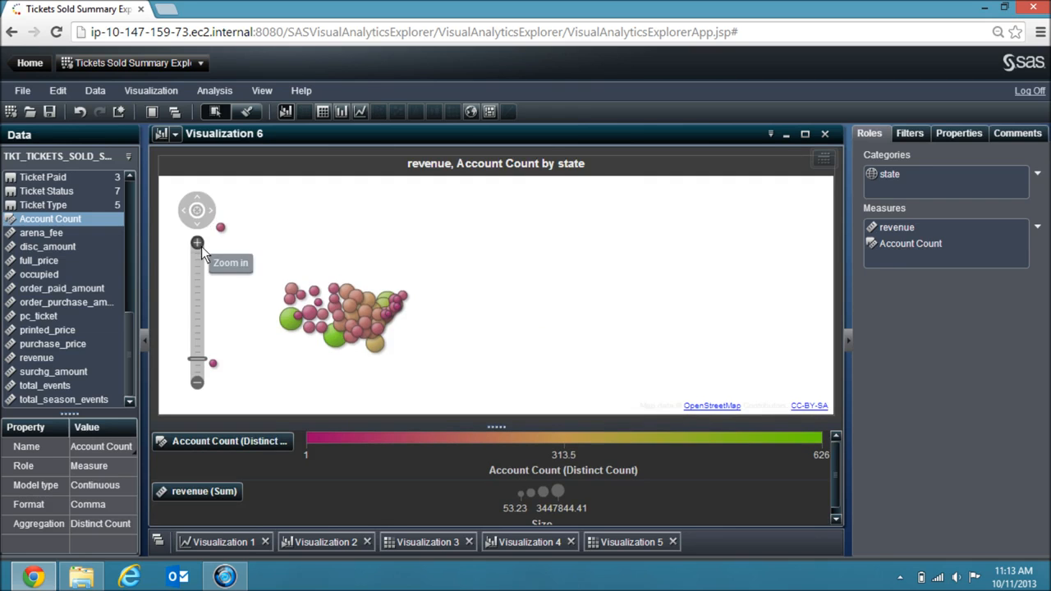
{"action": "left_click", "coordinate": [197, 243]}
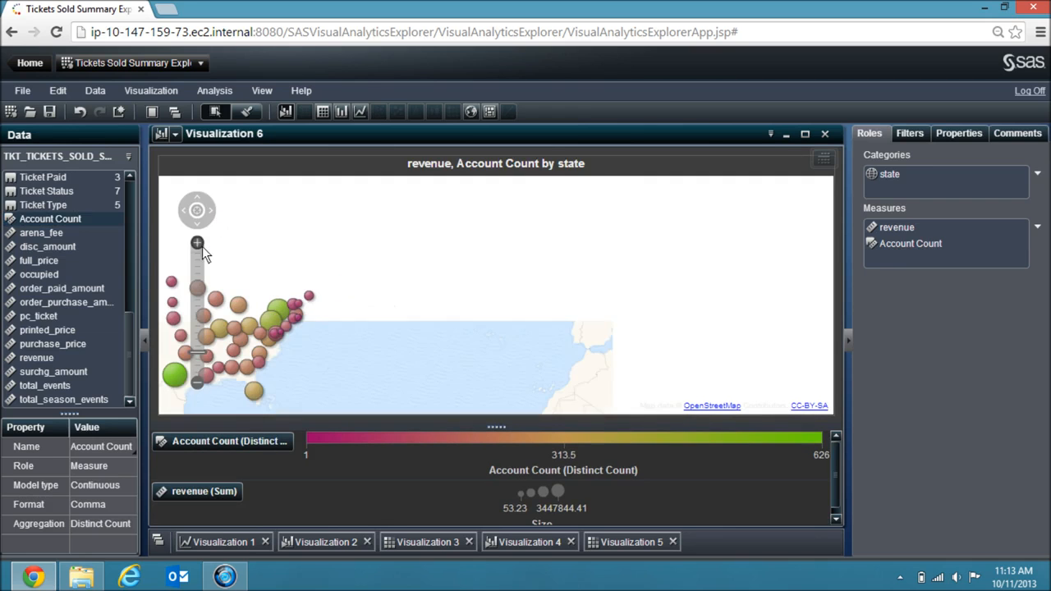
{"action": "left_click_drag", "start_coordinate": [431, 260], "coordinate": [512, 258]}
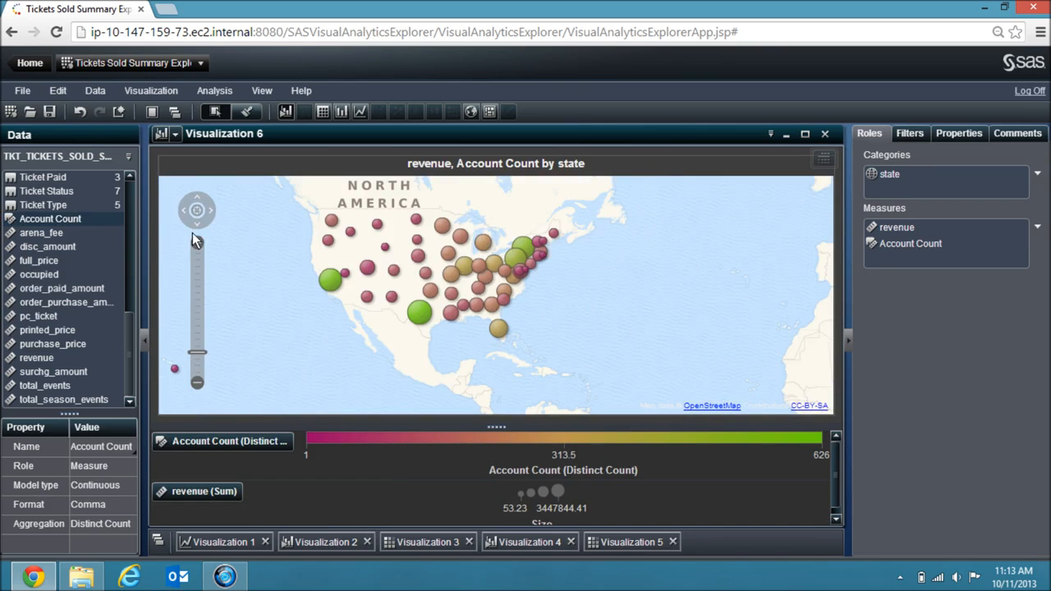
{"action": "left_click", "coordinate": [197, 243]}
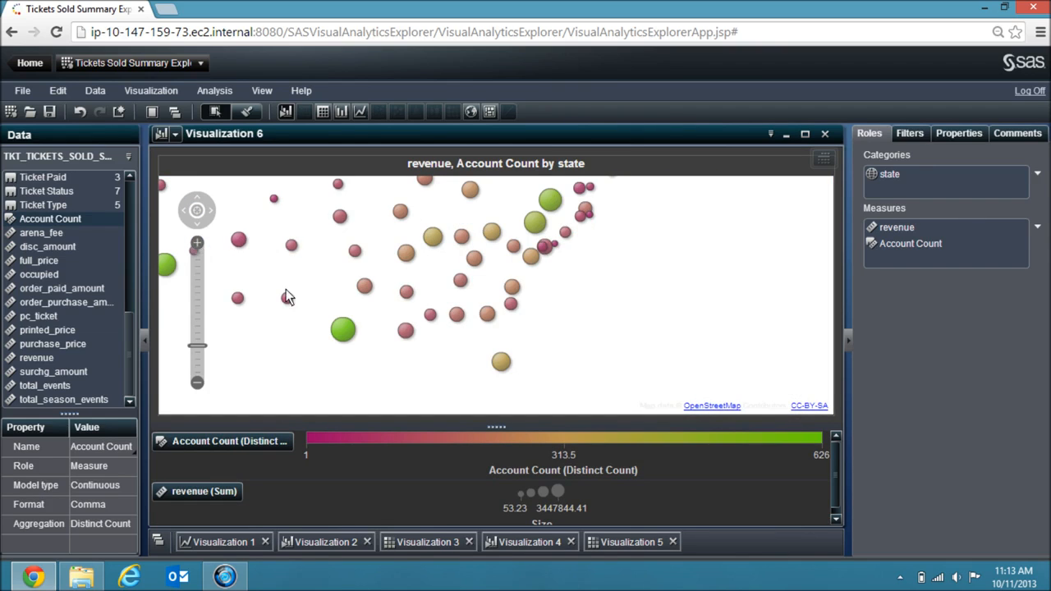
{"action": "left_click_drag", "start_coordinate": [380, 312], "coordinate": [413, 322]}
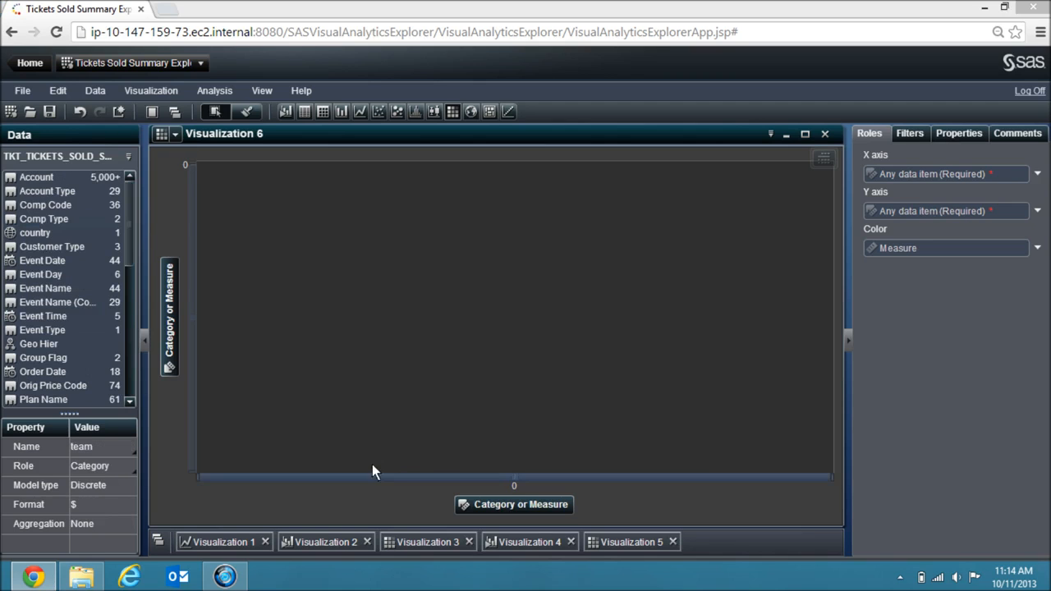
Step: Build a heat map with Account Type on the Y axis, team on the X axis and revenue as the color
{"action": "left_click_drag", "start_coordinate": [45, 192], "coordinate": [170, 312]}
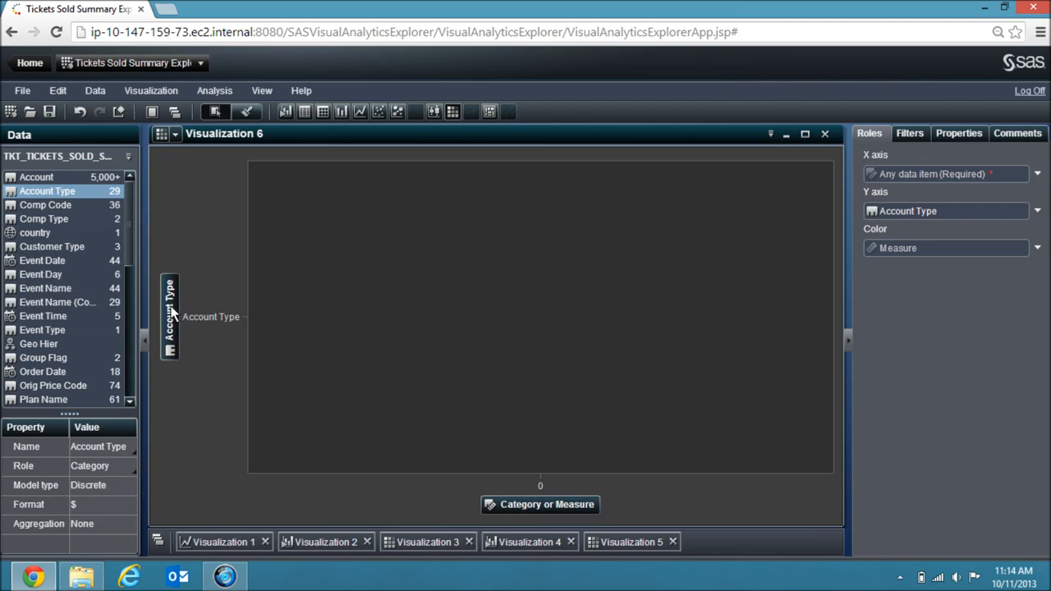
{"action": "left_click", "coordinate": [129, 322]}
{"action": "left_click_drag", "start_coordinate": [32, 288], "coordinate": [500, 502]}
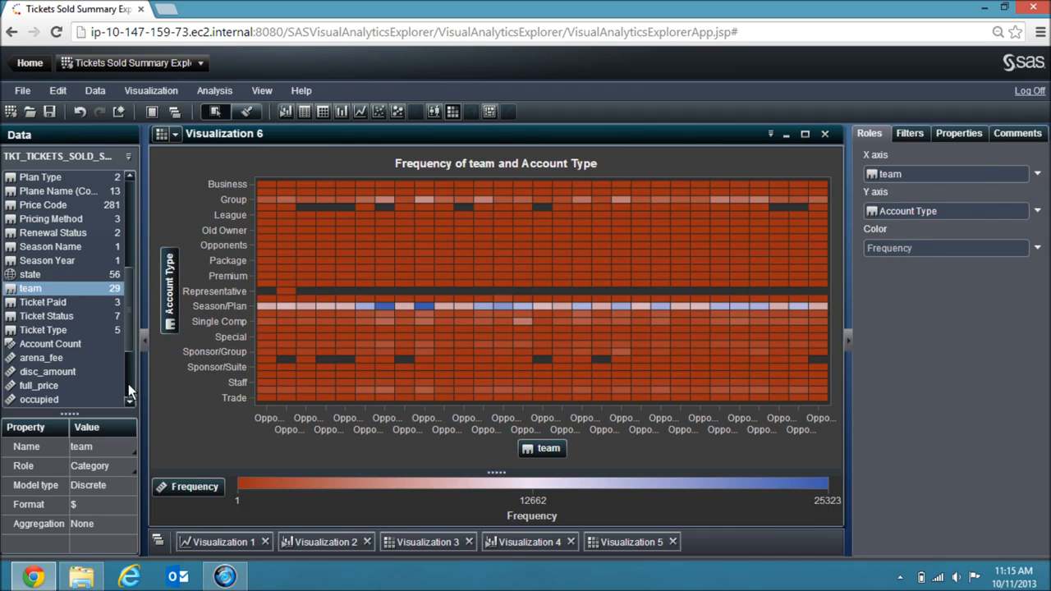
{"action": "scroll", "coordinate": [128, 383], "scroll_direction": "down", "scroll_amount": 3}
{"action": "left_click_drag", "start_coordinate": [149, 340], "coordinate": [276, 320]}
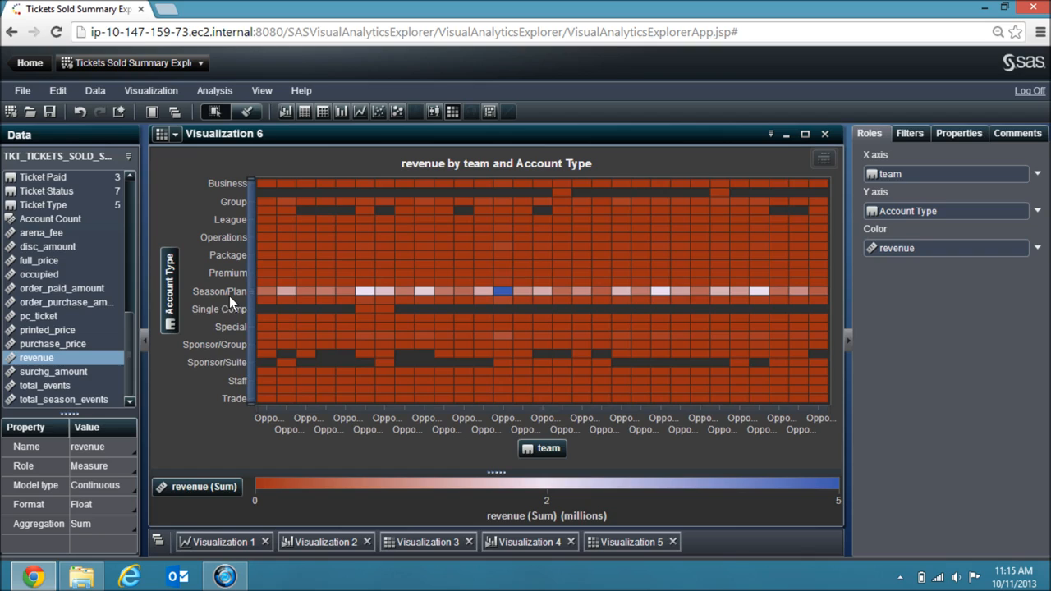
{"action": "mouse_move", "coordinate": [502, 290]}
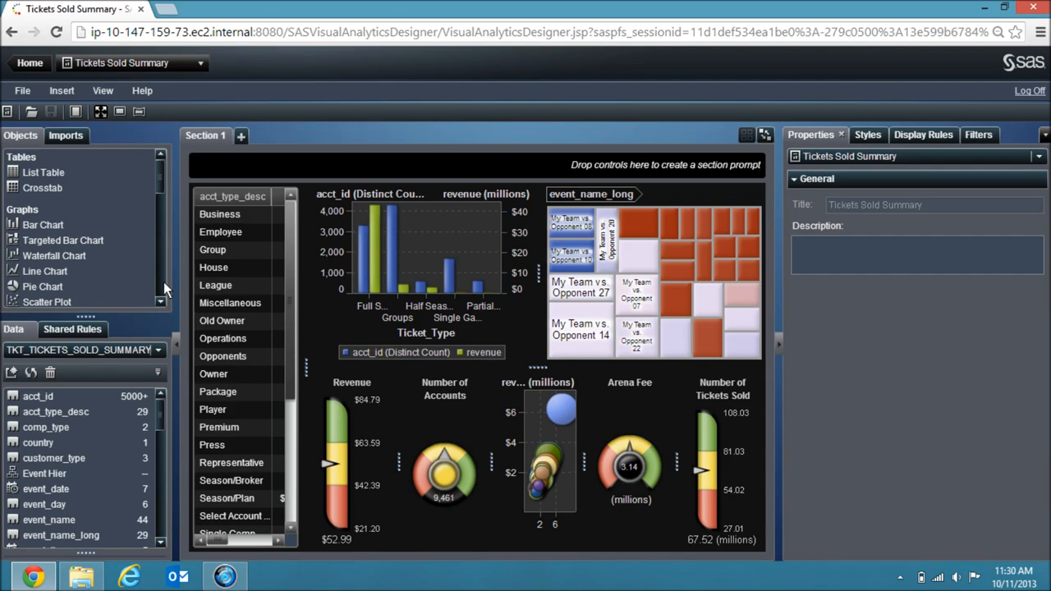
Step: Look through the available report objects and the list of data sources that can be added to the report
{"action": "scroll", "coordinate": [163, 282], "scroll_direction": "down", "scroll_amount": 3}
{"action": "scroll", "coordinate": [163, 282], "scroll_direction": "down", "scroll_amount": 3}
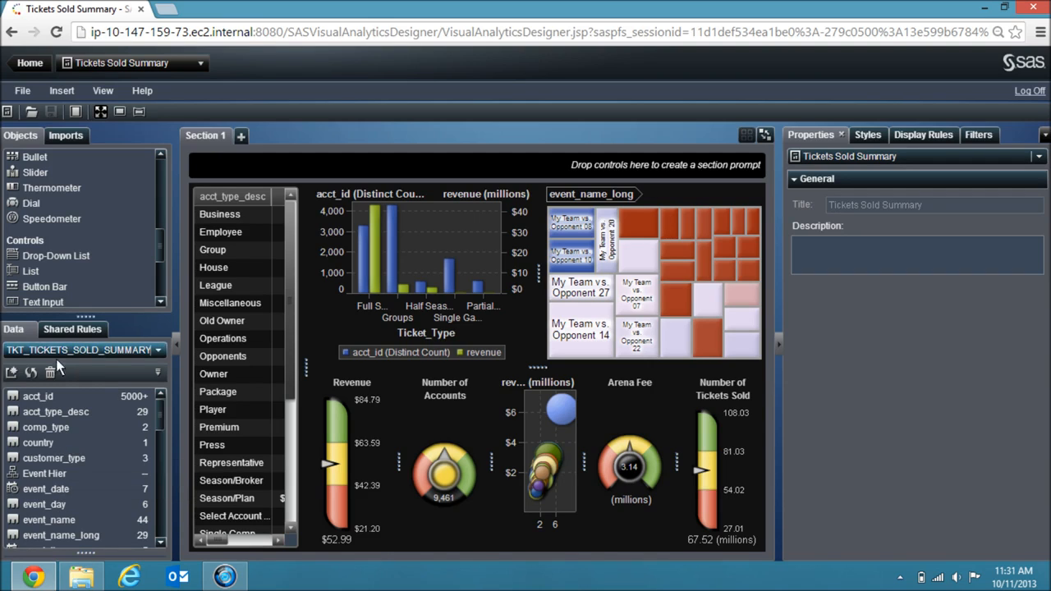
{"action": "left_click", "coordinate": [11, 373]}
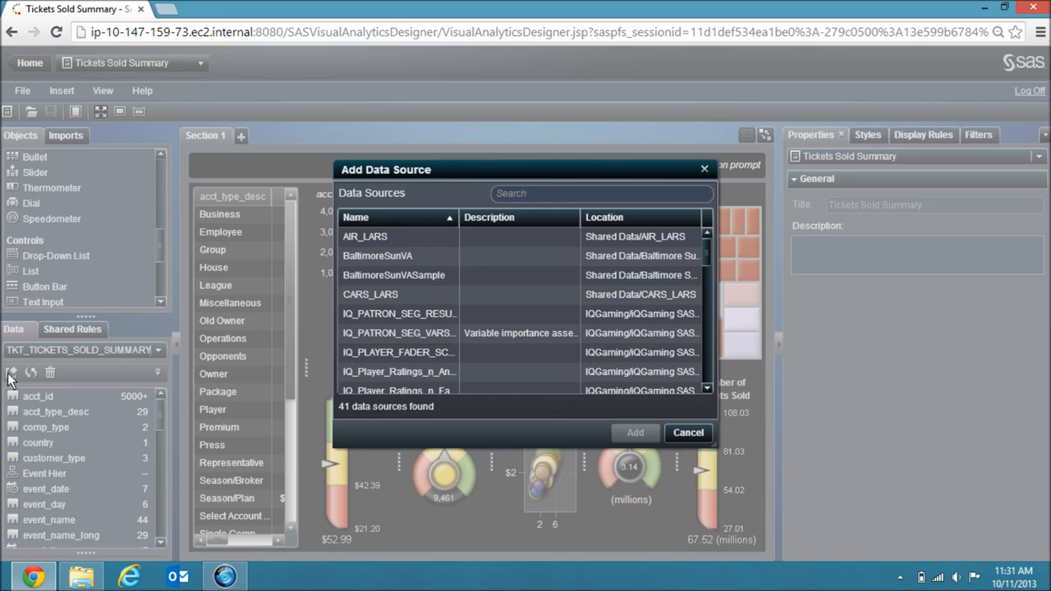
{"action": "left_click", "coordinate": [688, 433]}
Step: Create a hierarchy named Events Hier with event_name_long at the first level and event_name below it
{"action": "mouse_move", "coordinate": [141, 445]}
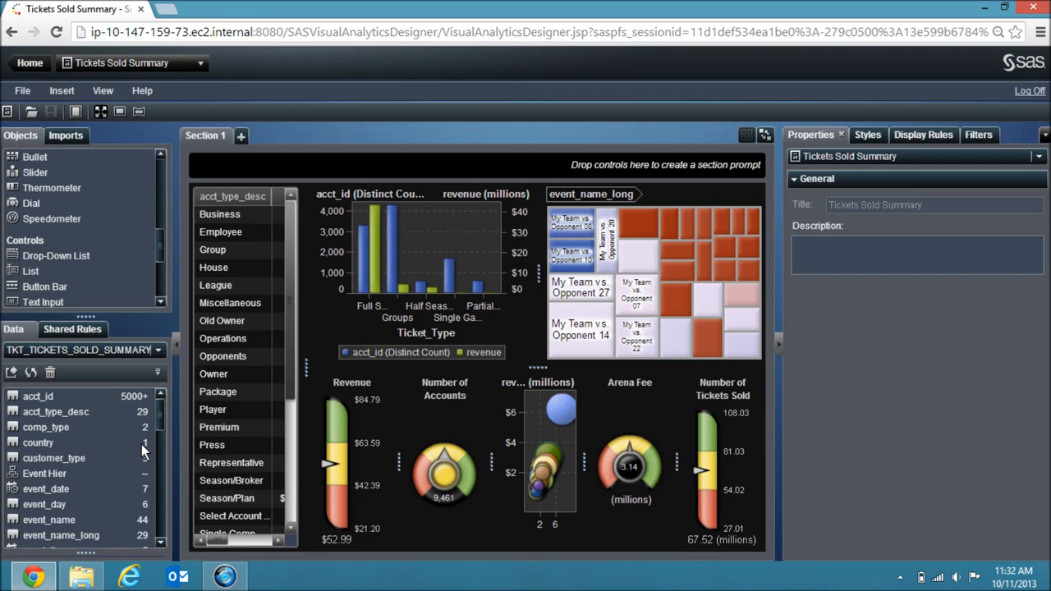
{"action": "left_click", "coordinate": [160, 374]}
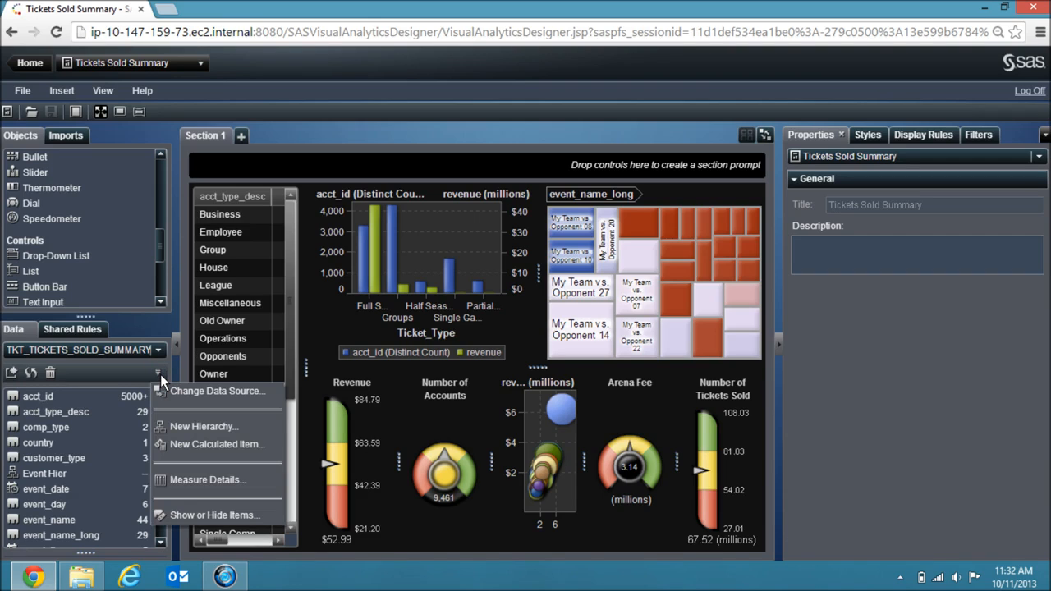
{"action": "left_click", "coordinate": [191, 427]}
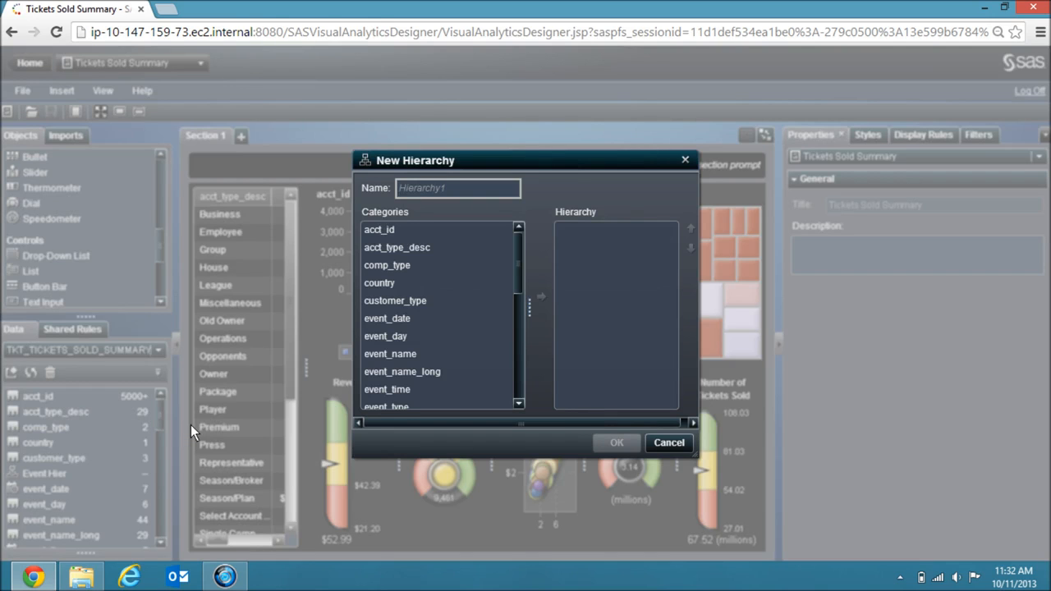
{"action": "type", "text": "Events Hier"}
{"action": "left_click", "coordinate": [479, 372]}
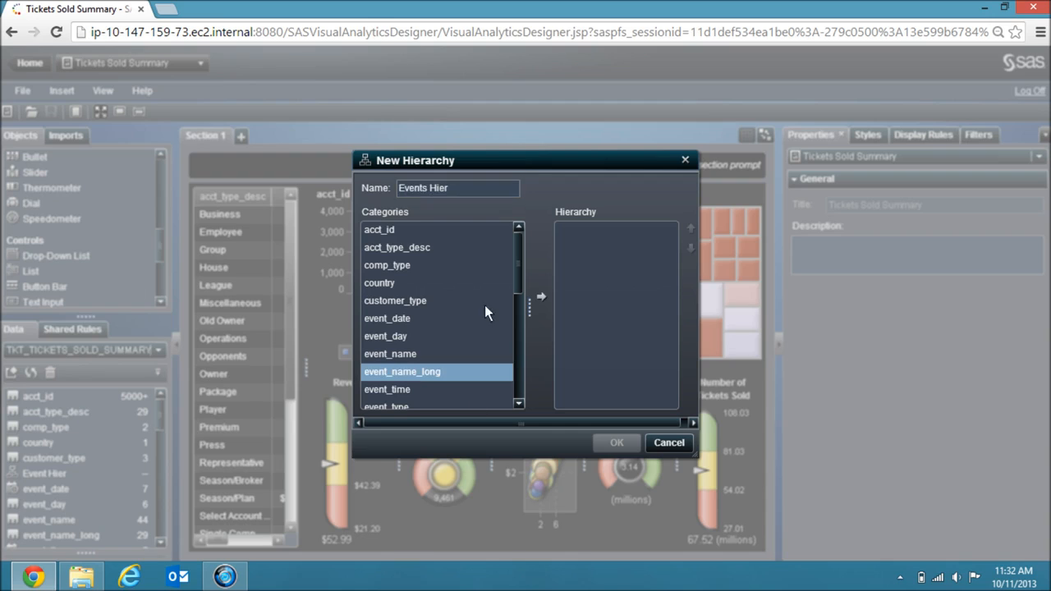
{"action": "left_click", "coordinate": [546, 297]}
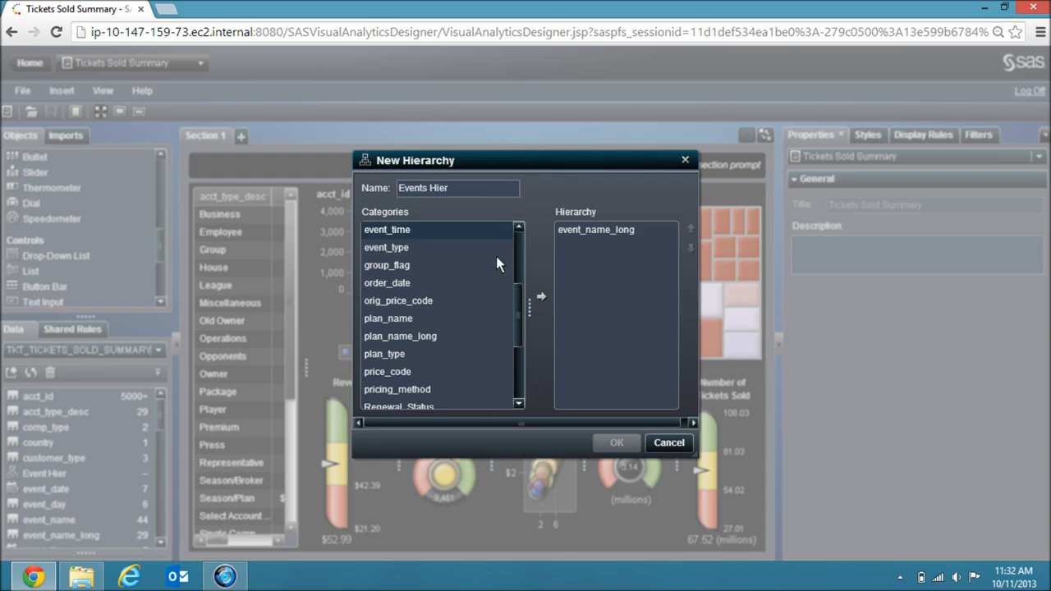
{"action": "scroll", "coordinate": [445, 230], "scroll_direction": "up", "scroll_amount": 1}
{"action": "left_click", "coordinate": [445, 230]}
{"action": "left_click", "coordinate": [541, 297]}
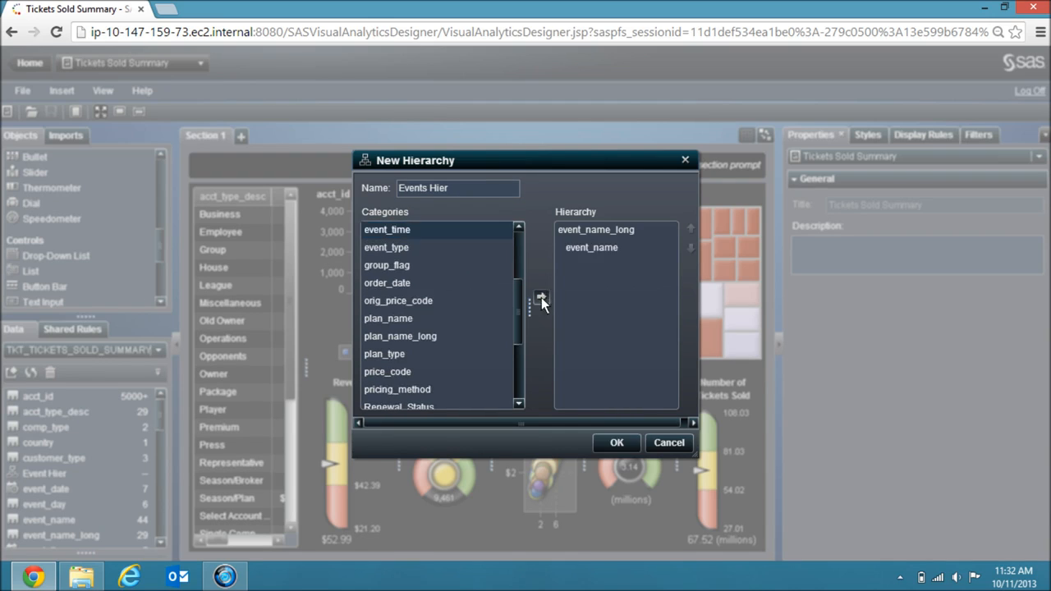
{"action": "left_click", "coordinate": [619, 444]}
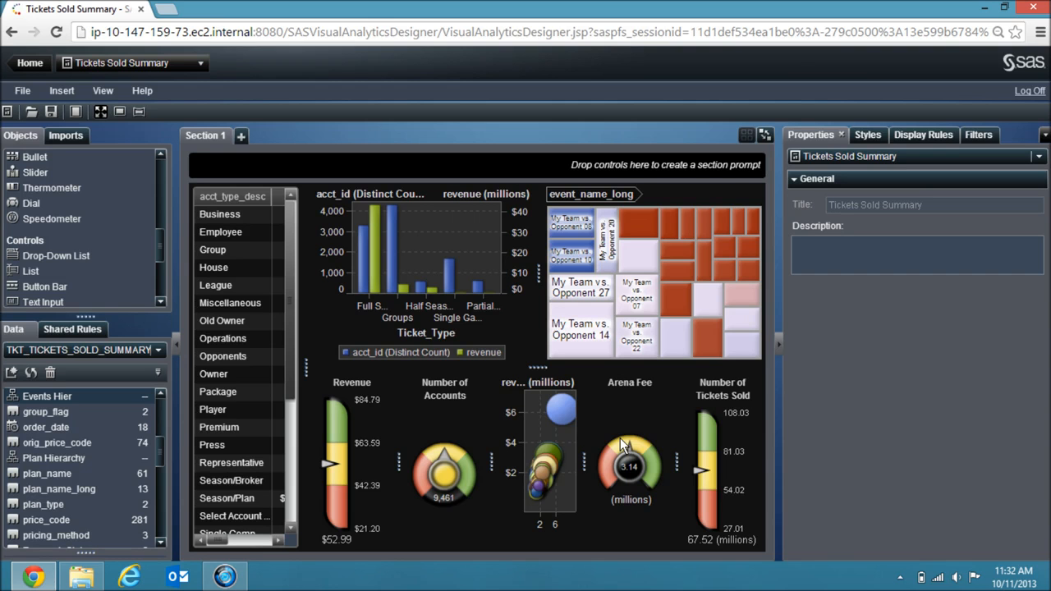
Step: Maximize the account type list table to review its revenue and Revenue Trend columns, and restore it
{"action": "mouse_move", "coordinate": [621, 444]}
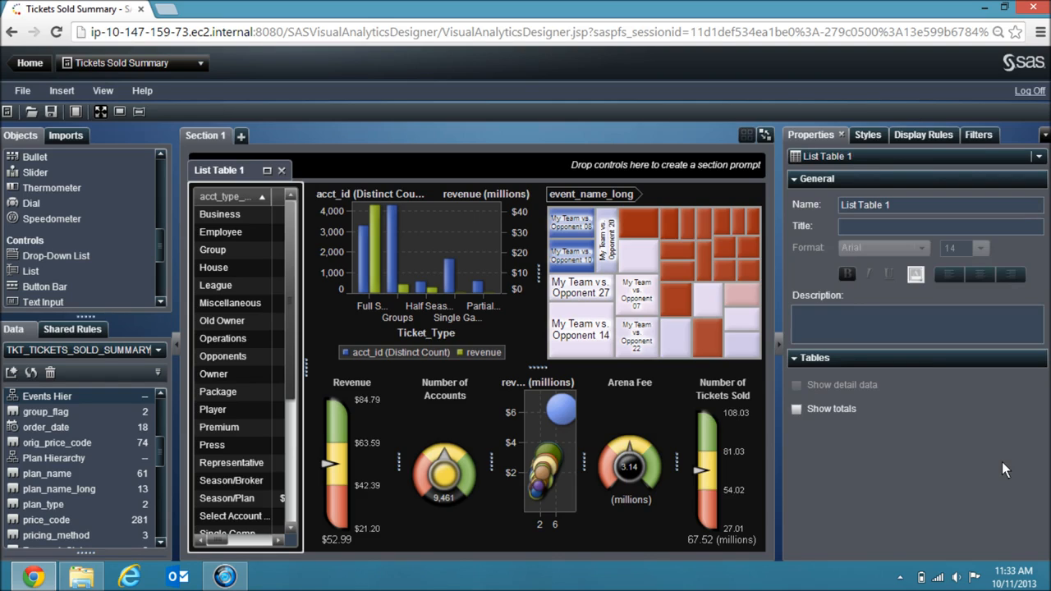
{"action": "left_click", "coordinate": [268, 170]}
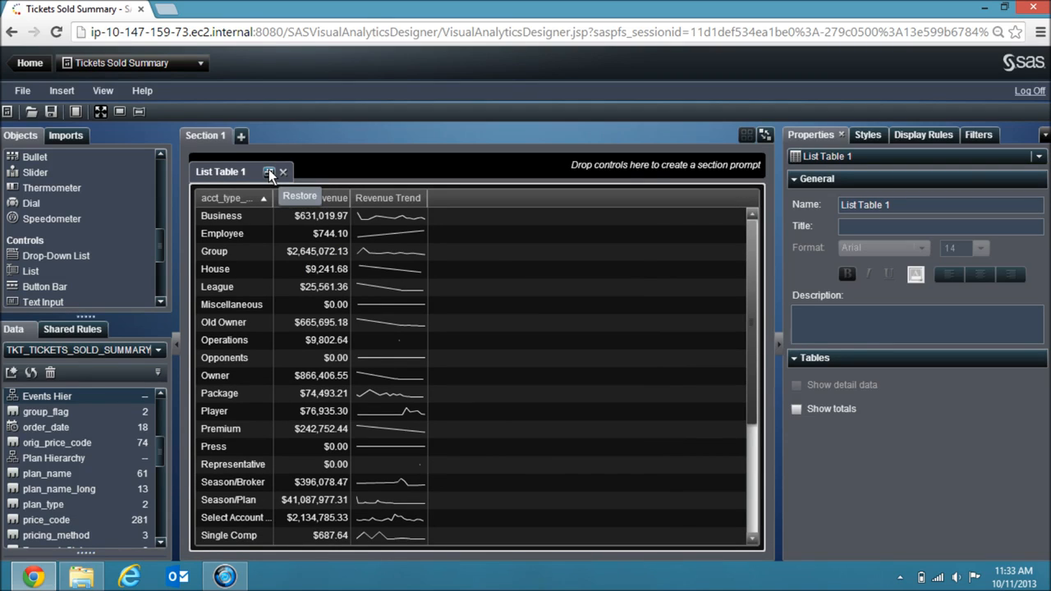
{"action": "right_click", "coordinate": [443, 196]}
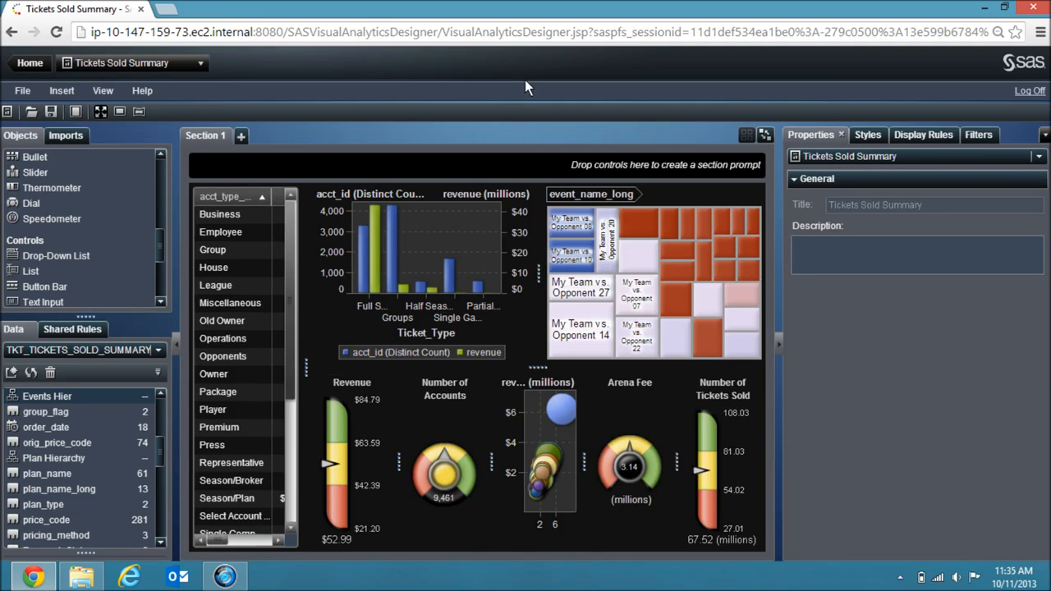
Step: Maximize the dual axis bar chart to compare distinct accounts and revenue by Ticket_Type, and restore it
{"action": "left_click", "coordinate": [431, 186]}
{"action": "left_click", "coordinate": [429, 170]}
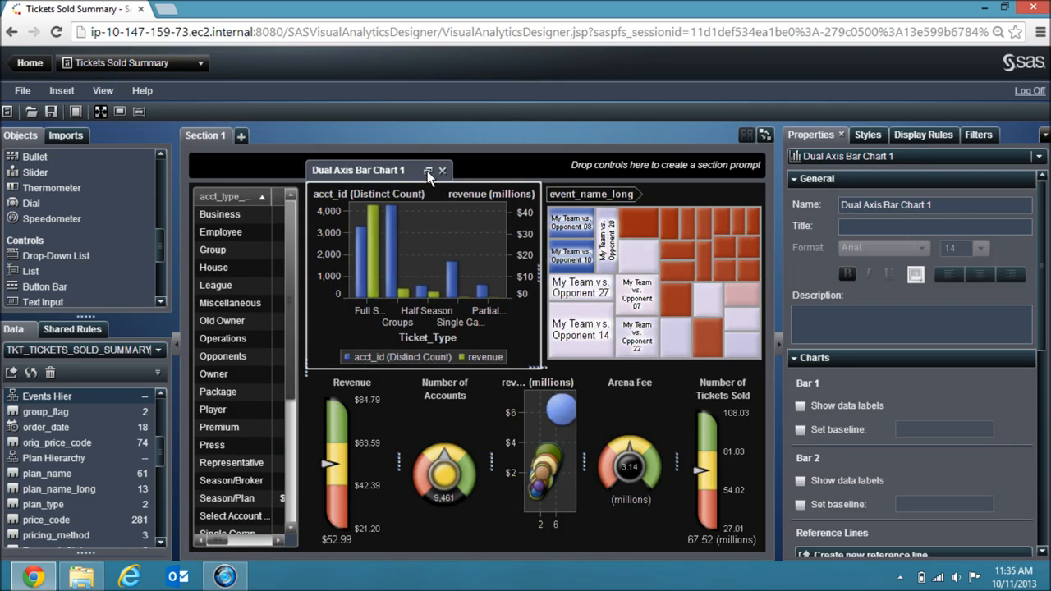
{"action": "mouse_move", "coordinate": [383, 253]}
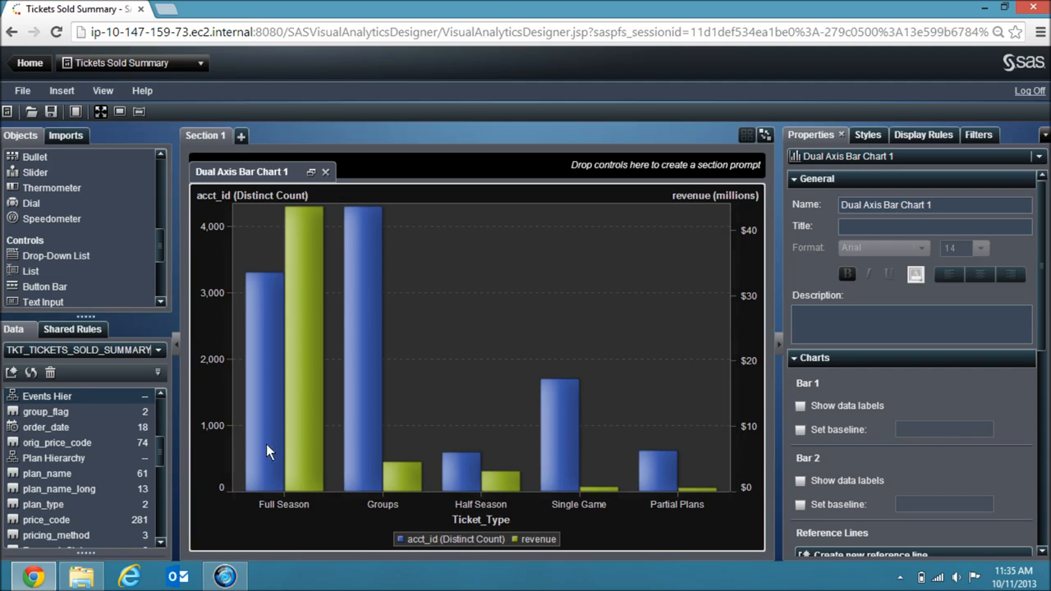
{"action": "left_click", "coordinate": [312, 173]}
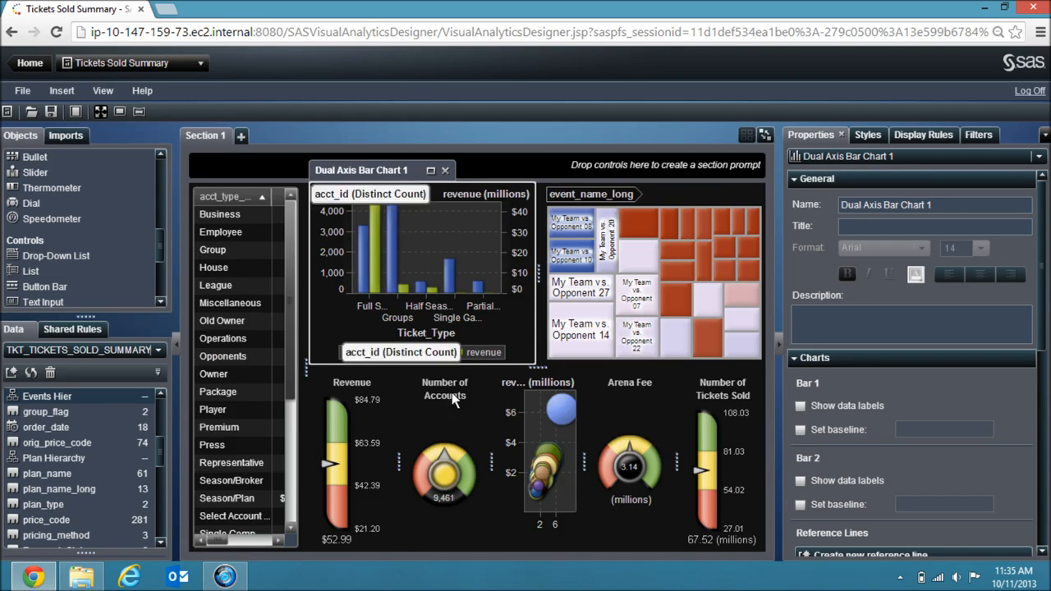
{"action": "mouse_move", "coordinate": [447, 441]}
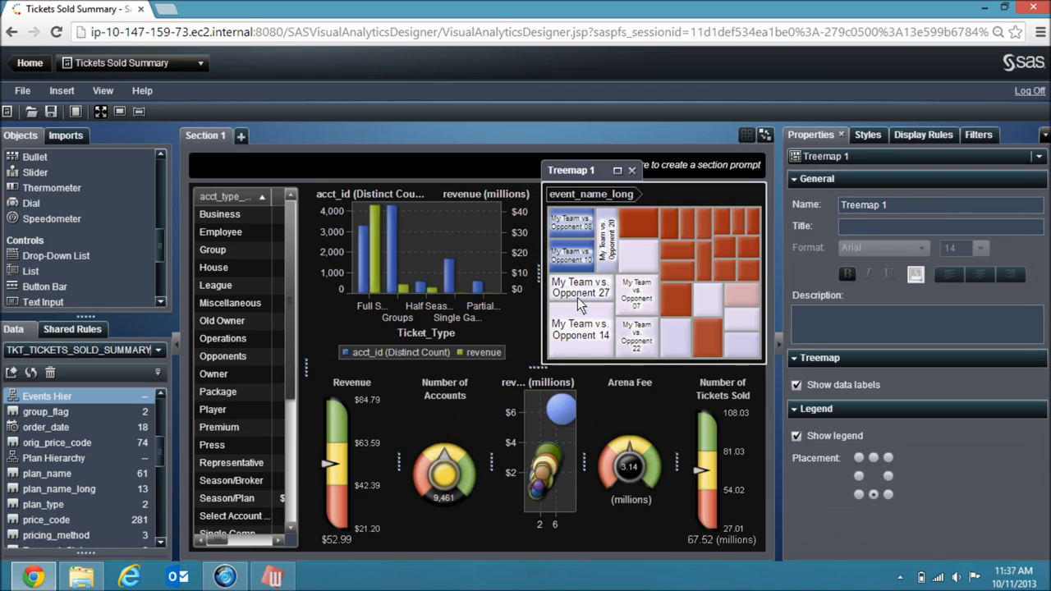
Step: Maximize the event treemap and drill down into My Team vs. Opponent 10
{"action": "mouse_move", "coordinate": [689, 203]}
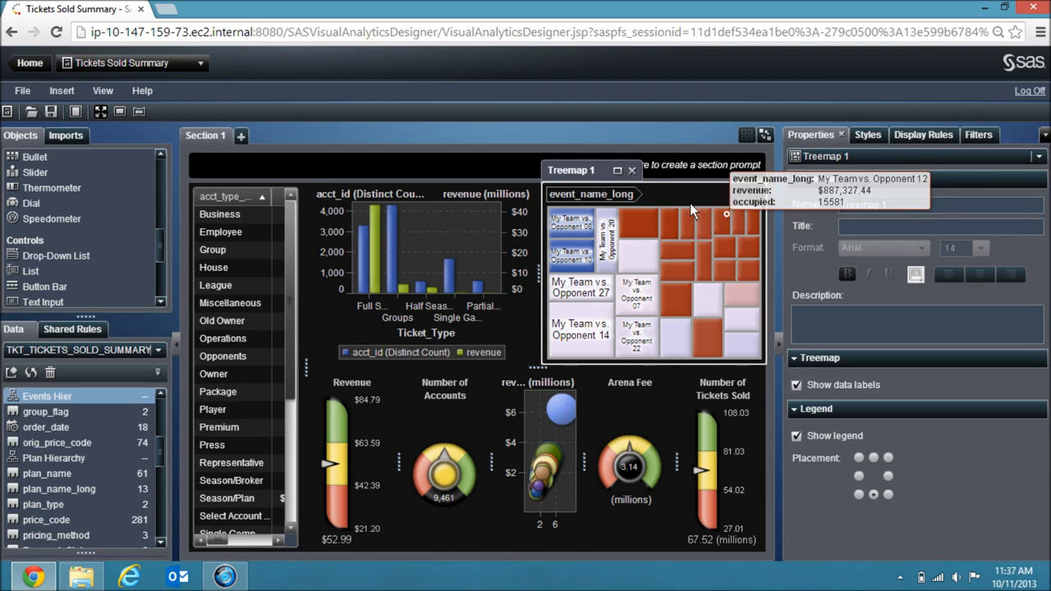
{"action": "left_click", "coordinate": [618, 173]}
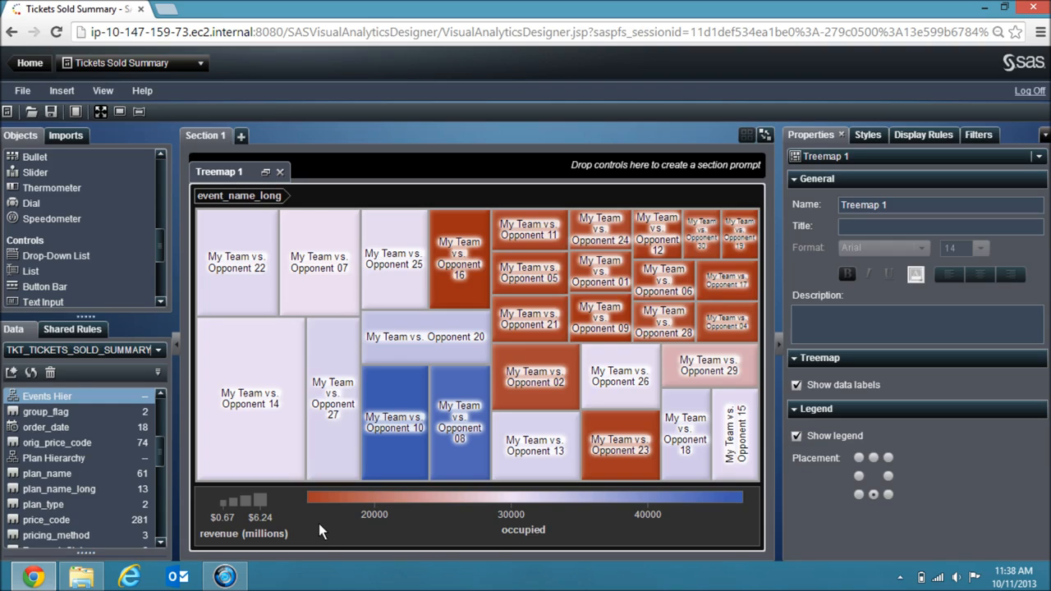
{"action": "mouse_move", "coordinate": [395, 444]}
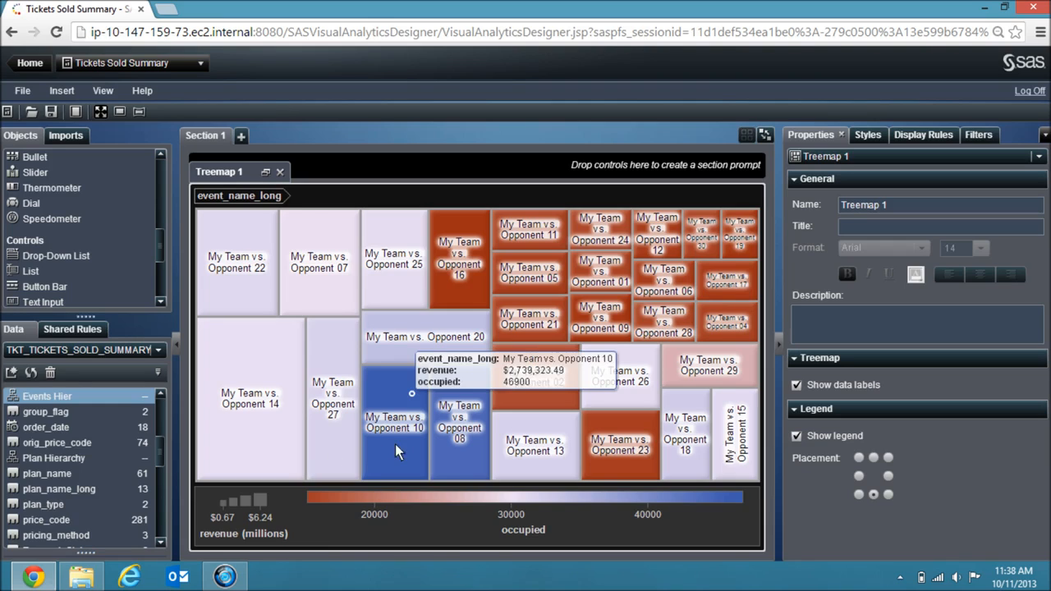
{"action": "left_click", "coordinate": [403, 446]}
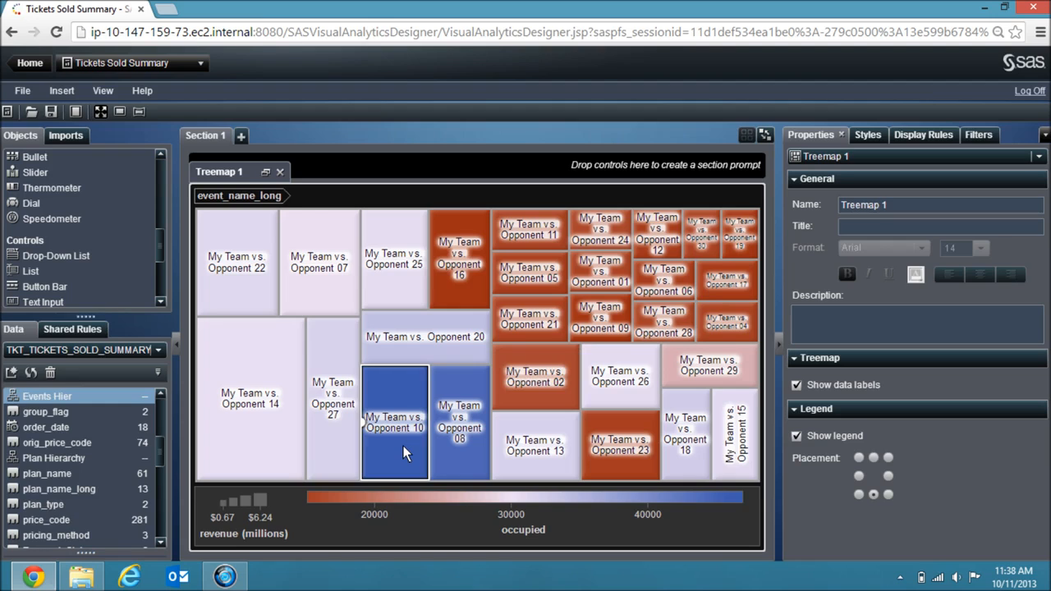
{"action": "double_click", "coordinate": [404, 446]}
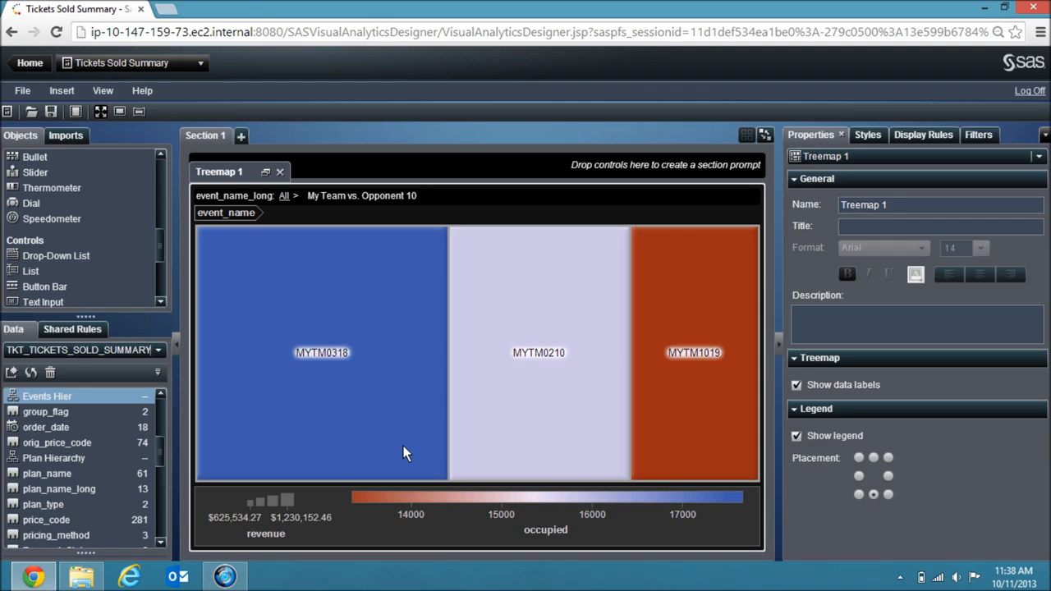
Step: Inspect the details of event MYTM0318, restore the treemap's size and select that event to filter the gauges
{"action": "mouse_move", "coordinate": [334, 368]}
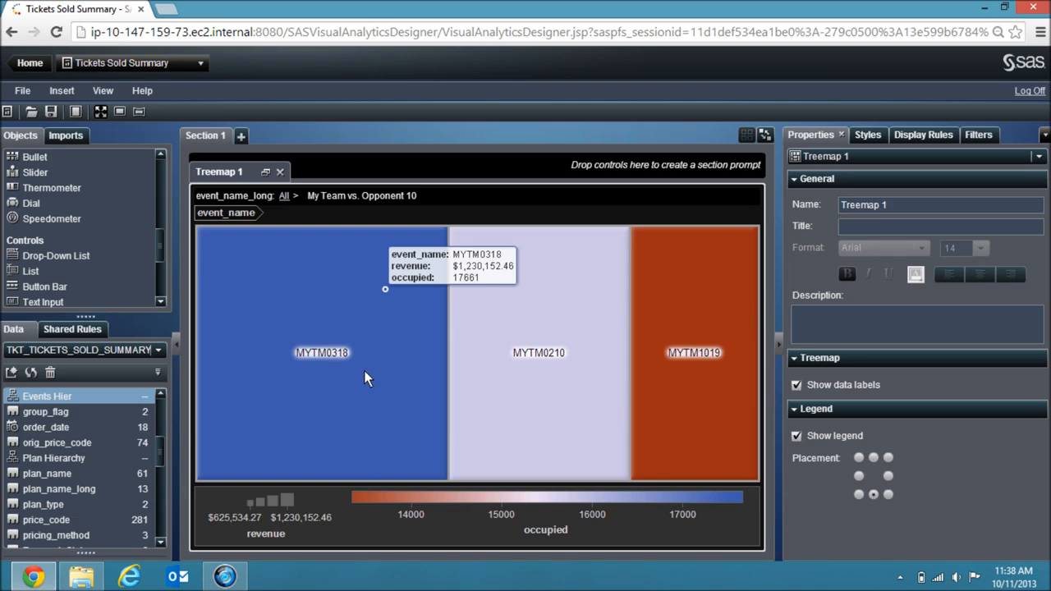
{"action": "left_click", "coordinate": [266, 170]}
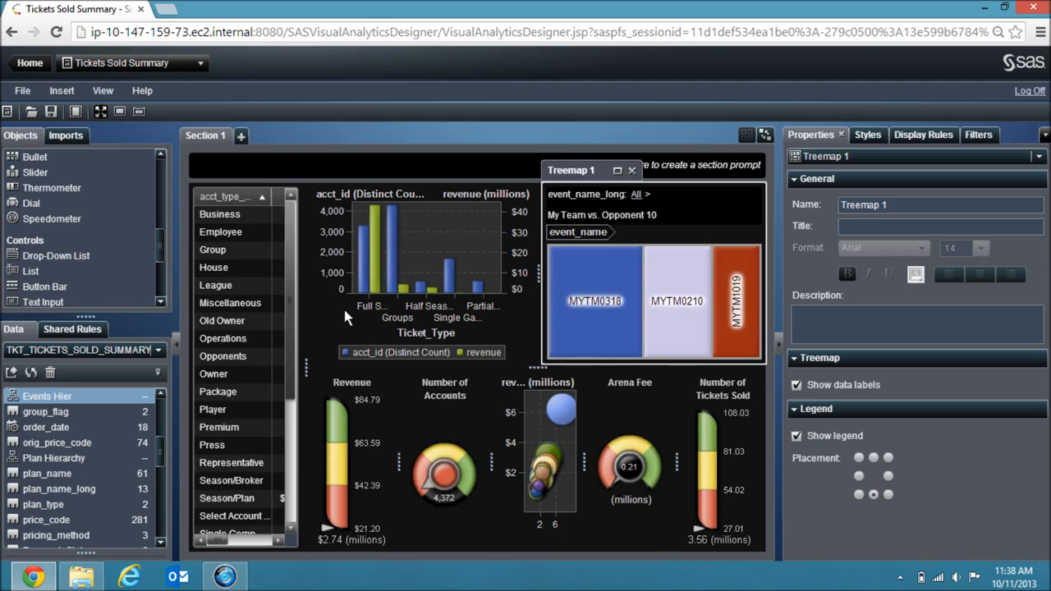
{"action": "left_click", "coordinate": [605, 272]}
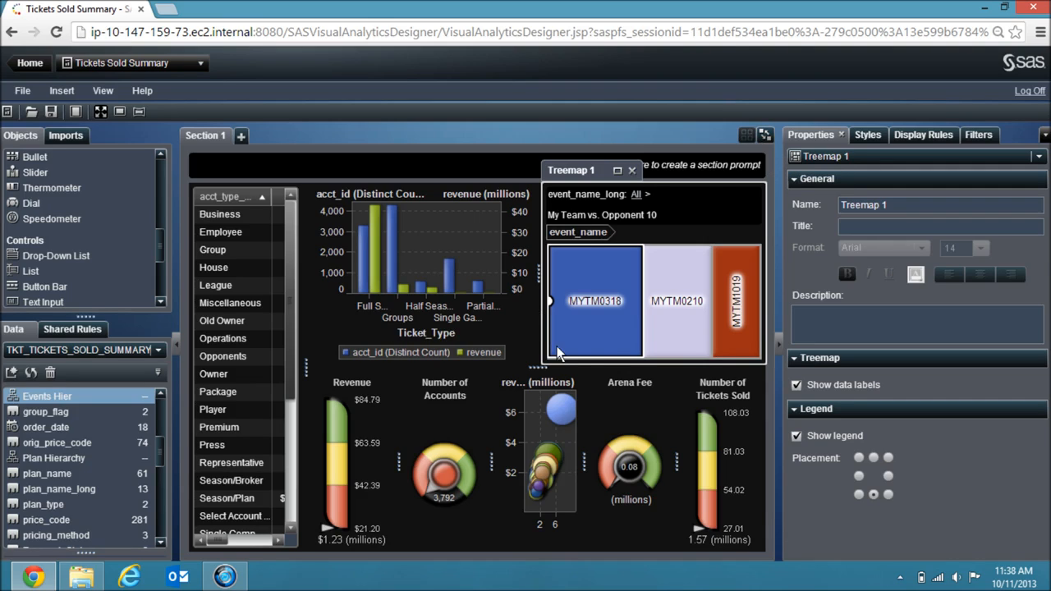
Step: Show the section's interactions diagram, examine the filter links around the dual axis bar chart, and return to the report layout
{"action": "left_click", "coordinate": [765, 135]}
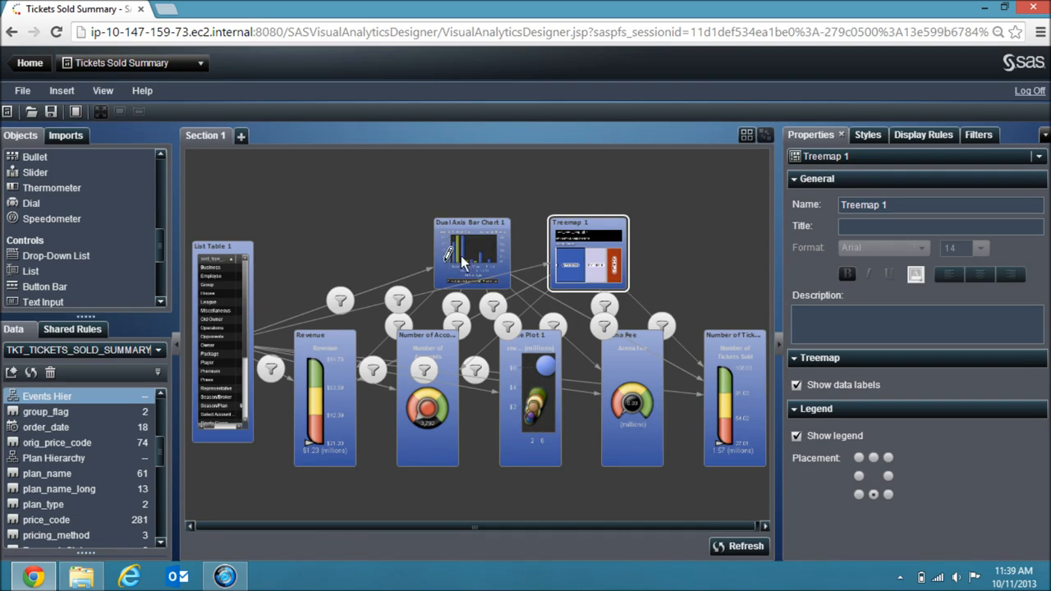
{"action": "left_click_drag", "start_coordinate": [448, 244], "coordinate": [400, 294]}
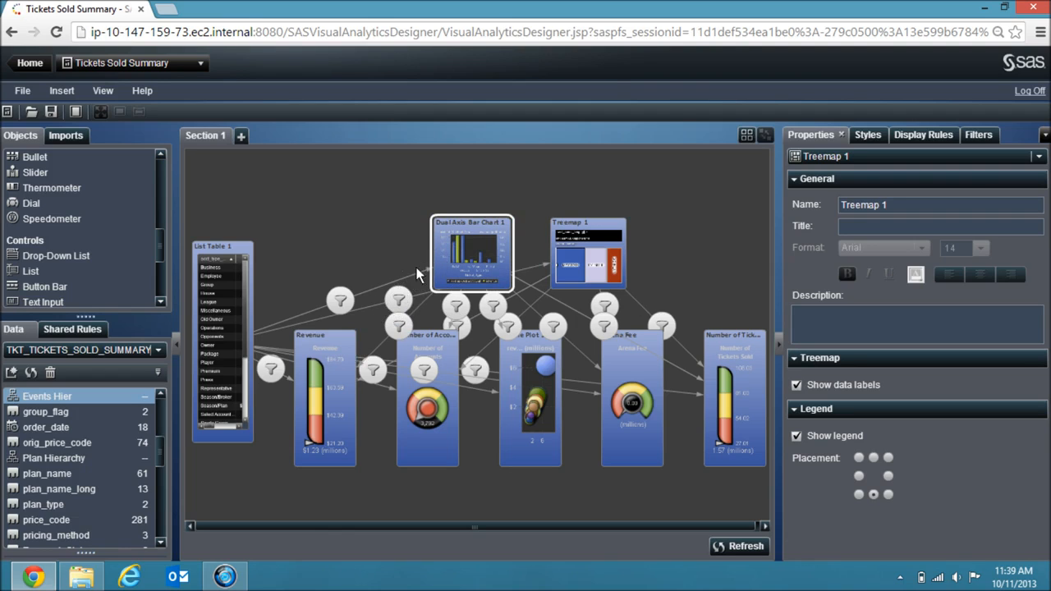
{"action": "left_click", "coordinate": [744, 138]}
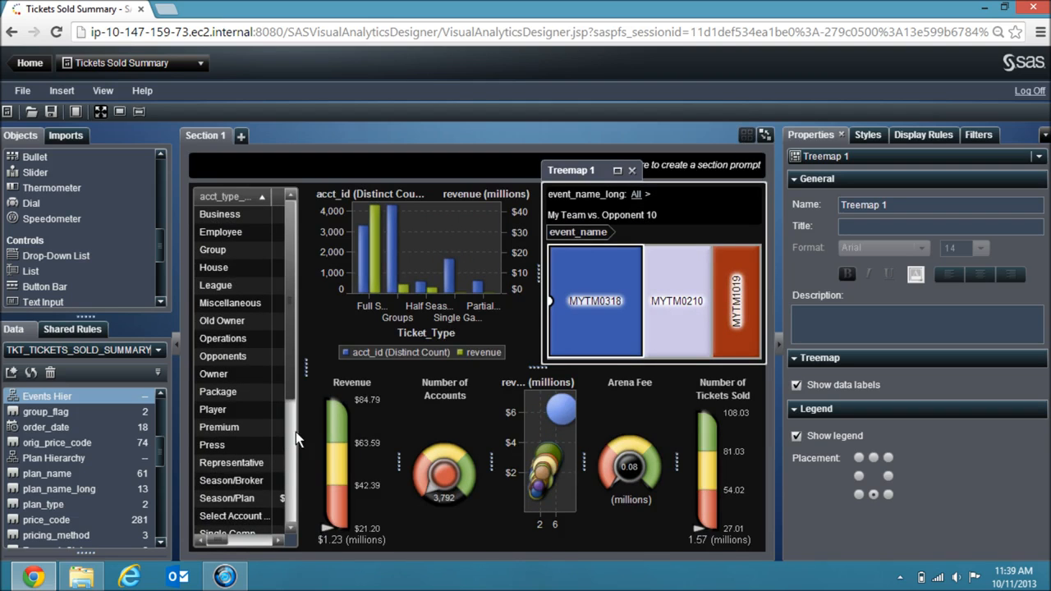
Step: Filter the report by the Season/Plan account type and select the Groups ticket type in the dual axis bar chart to filter the gauges
{"action": "left_click", "coordinate": [239, 505]}
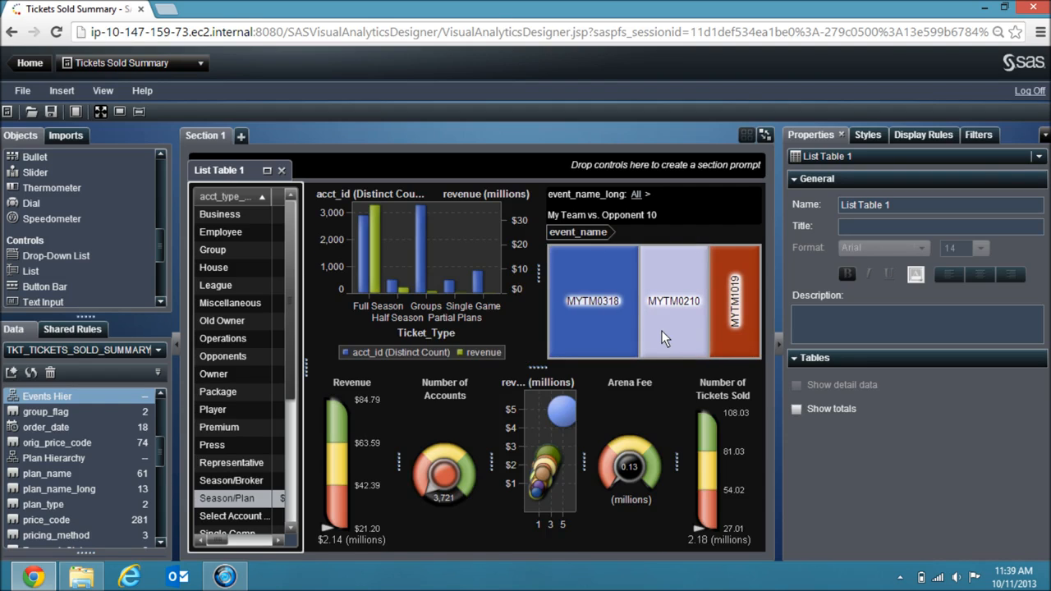
{"action": "mouse_move", "coordinate": [662, 331]}
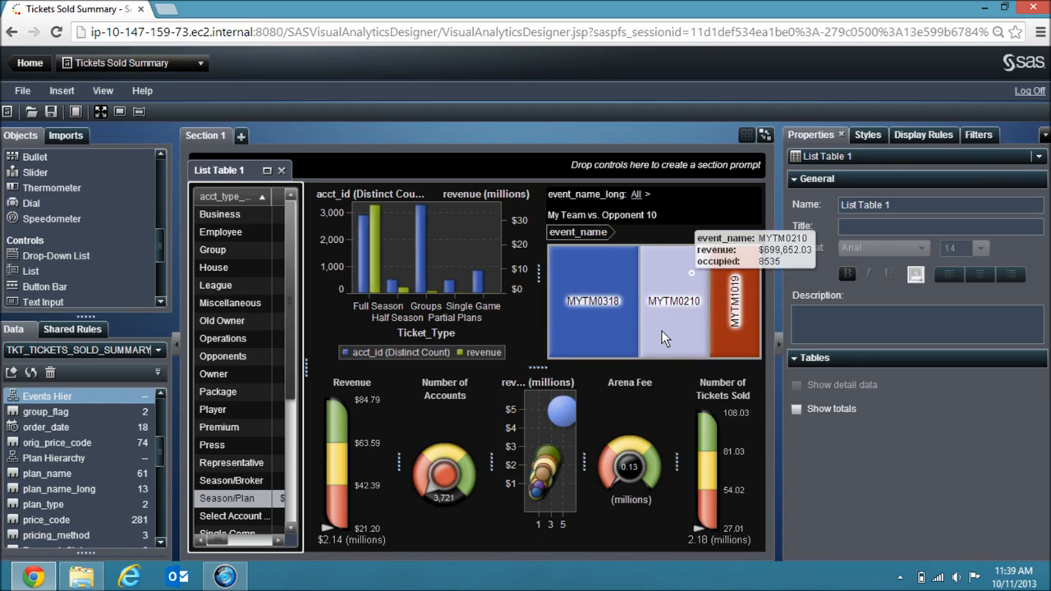
{"action": "left_click", "coordinate": [418, 281]}
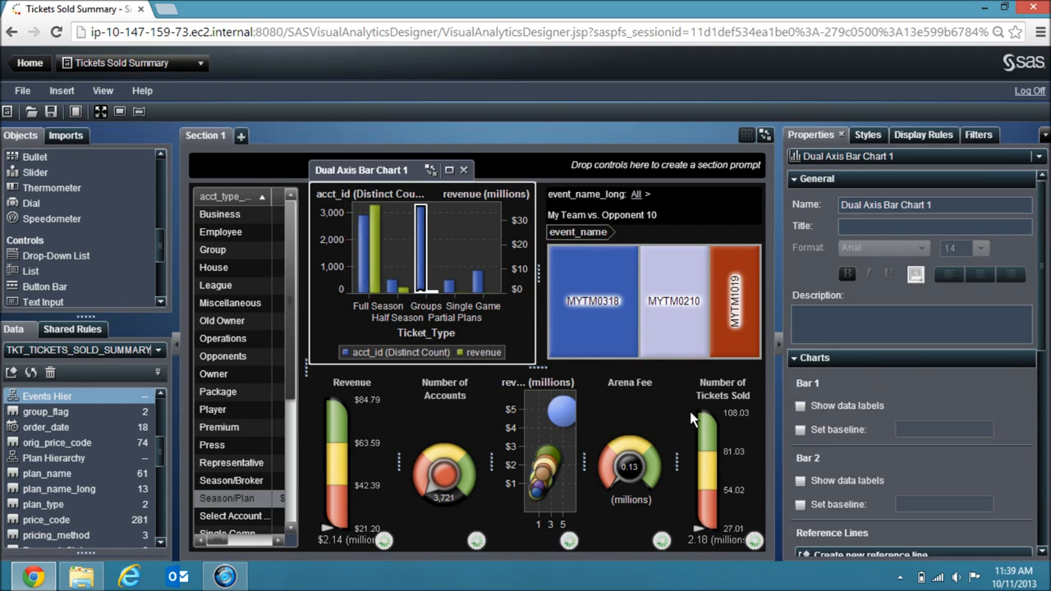